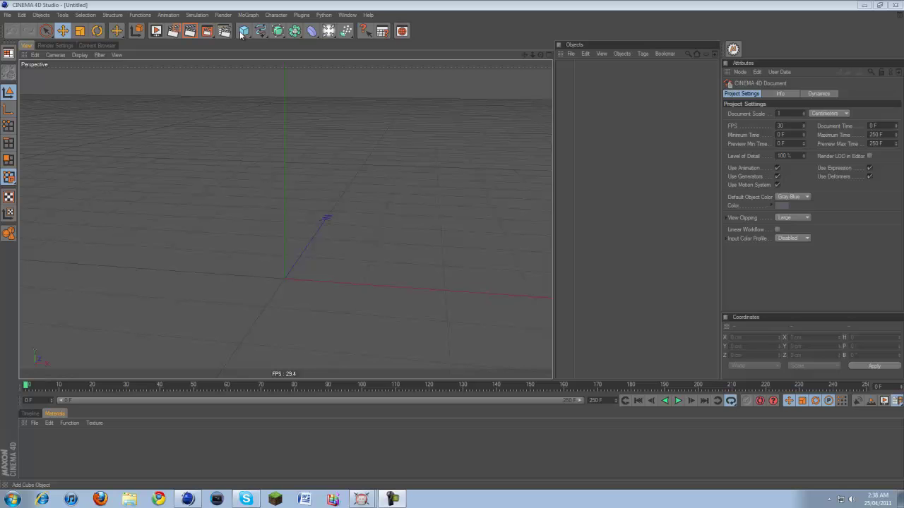
Add a cube primitive to the empty scene
{"action": "left_click", "coordinate": [243, 33]}
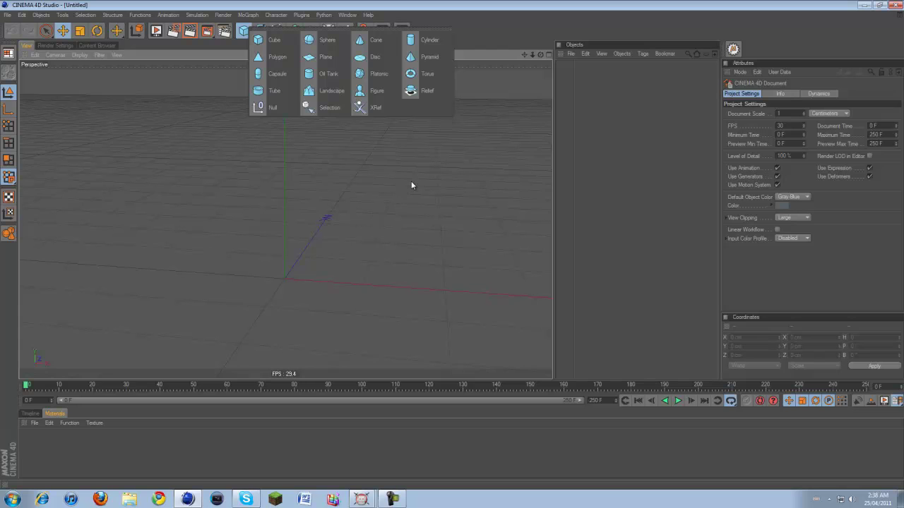
{"action": "left_click", "coordinate": [411, 181]}
{"action": "left_click", "coordinate": [244, 32]}
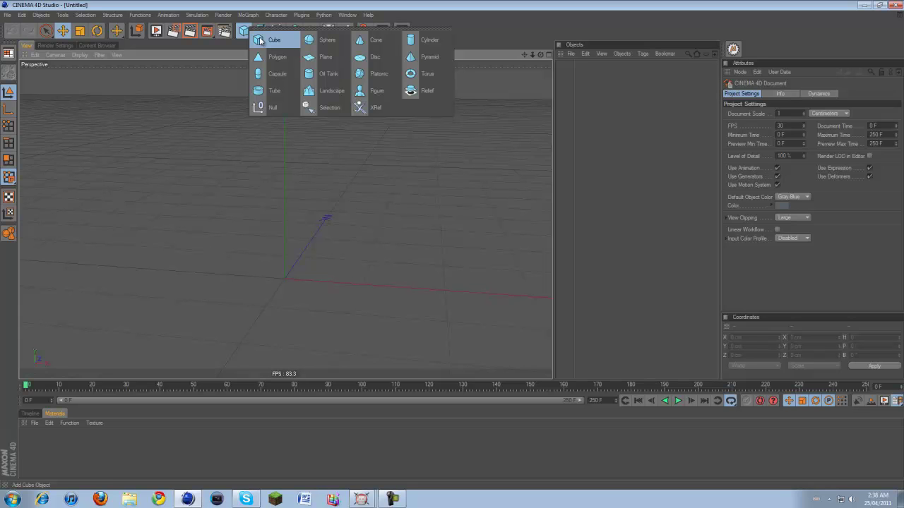
{"action": "left_click", "coordinate": [259, 40]}
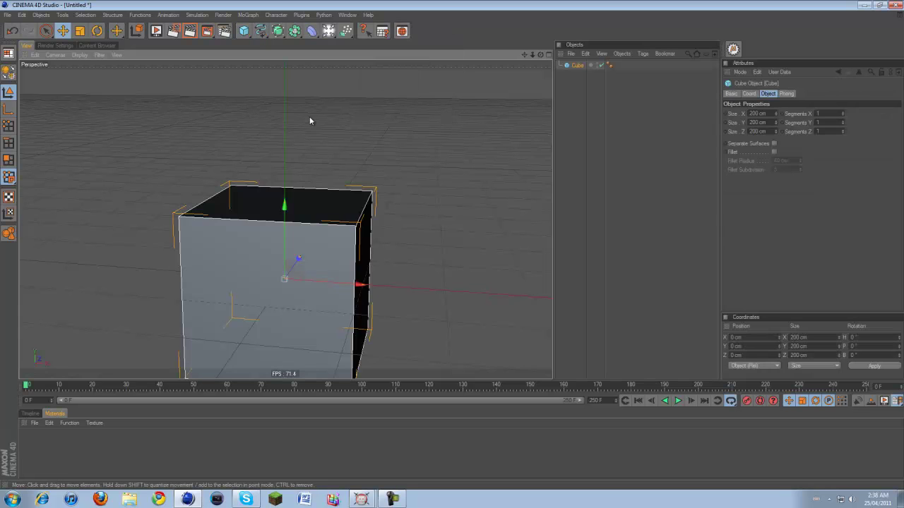
Reshape the cube into a flat slab about 451 cm wide, 12 cm high and 530 cm deep
{"action": "left_click", "coordinate": [63, 30]}
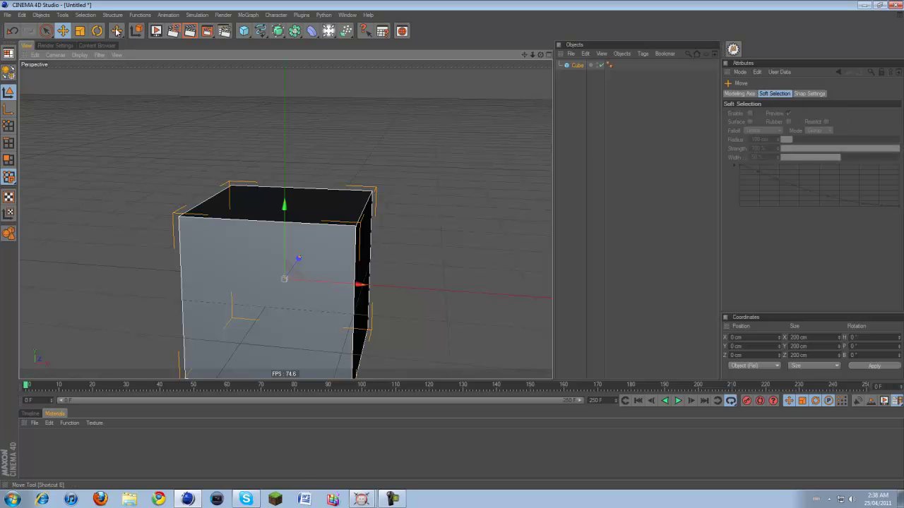
{"action": "left_click_drag", "start_coordinate": [285, 207], "coordinate": [285, 274]}
{"action": "left_click_drag", "start_coordinate": [453, 250], "coordinate": [452, 251]}
{"action": "left_click_drag", "start_coordinate": [362, 288], "coordinate": [439, 245]}
{"action": "left_click_drag", "start_coordinate": [313, 247], "coordinate": [463, 245]}
Set the slab's X and Z segments to 50 each
{"action": "left_click", "coordinate": [577, 65]}
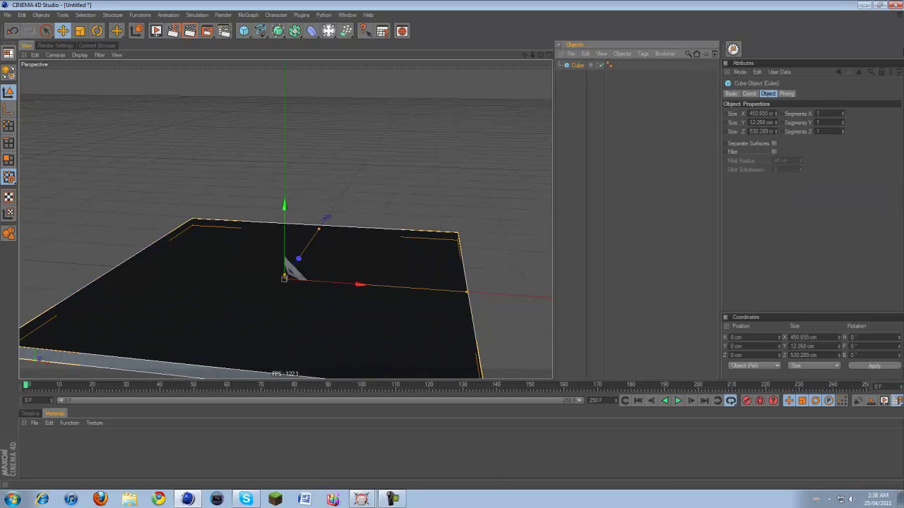
{"action": "double_click", "coordinate": [828, 113]}
{"action": "type", "text": "50"}
{"action": "left_click_drag", "start_coordinate": [823, 132], "coordinate": [772, 148]}
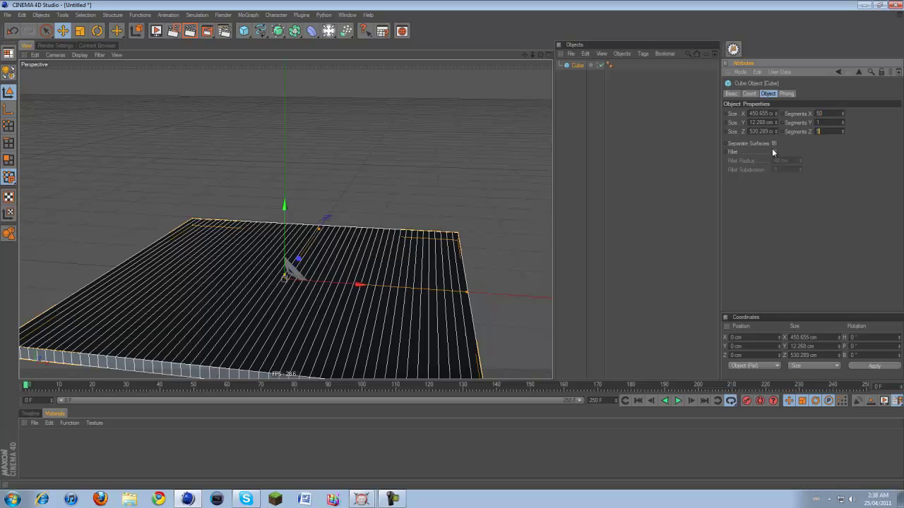
{"action": "type", "text": "50"}
{"action": "left_click", "coordinate": [822, 194]}
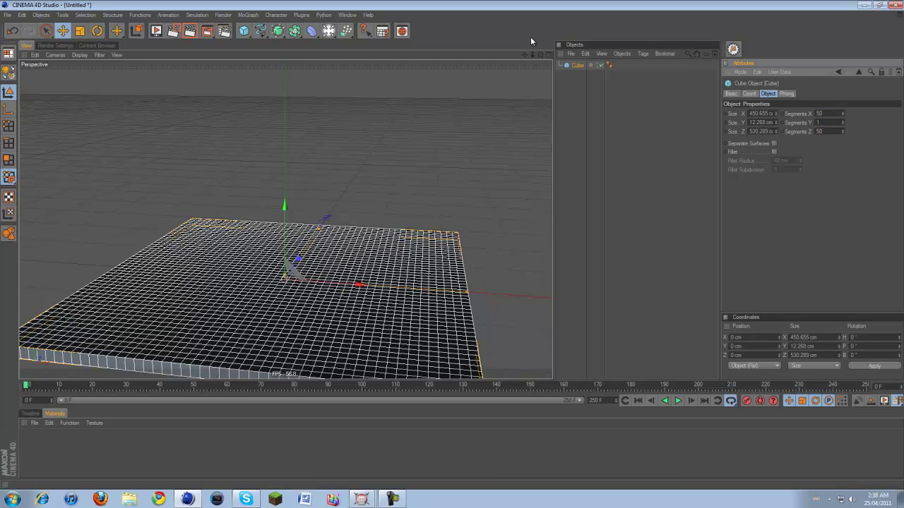
Convert the slab to an editable polygon object and switch to polygon mode
{"action": "left_click_drag", "start_coordinate": [524, 54], "coordinate": [452, 249]}
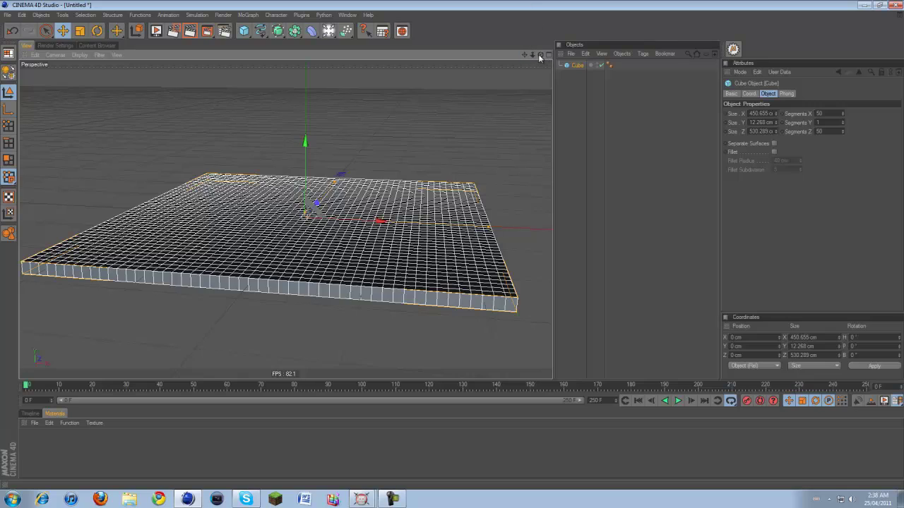
{"action": "left_click_drag", "start_coordinate": [540, 54], "coordinate": [463, 202]}
{"action": "scroll", "coordinate": [431, 187], "scroll_direction": "up", "scroll_amount": 2}
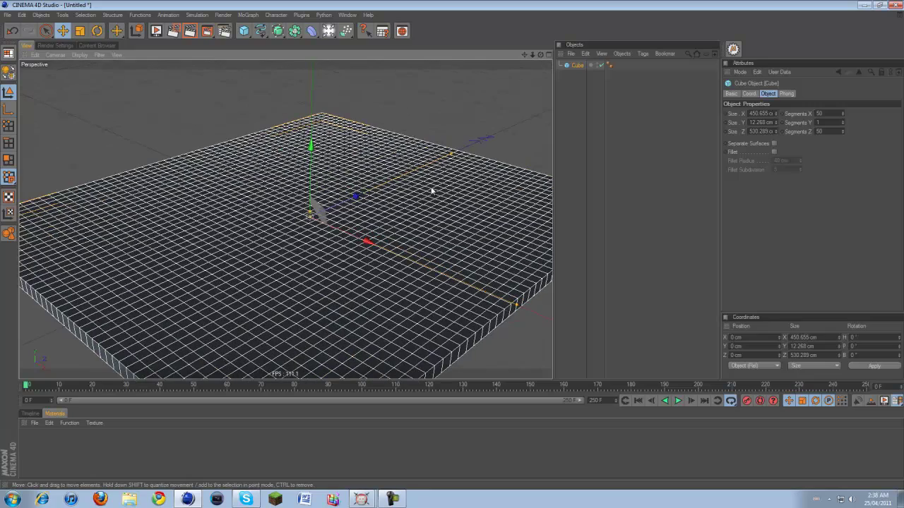
{"action": "left_click_drag", "start_coordinate": [523, 54], "coordinate": [455, 246]}
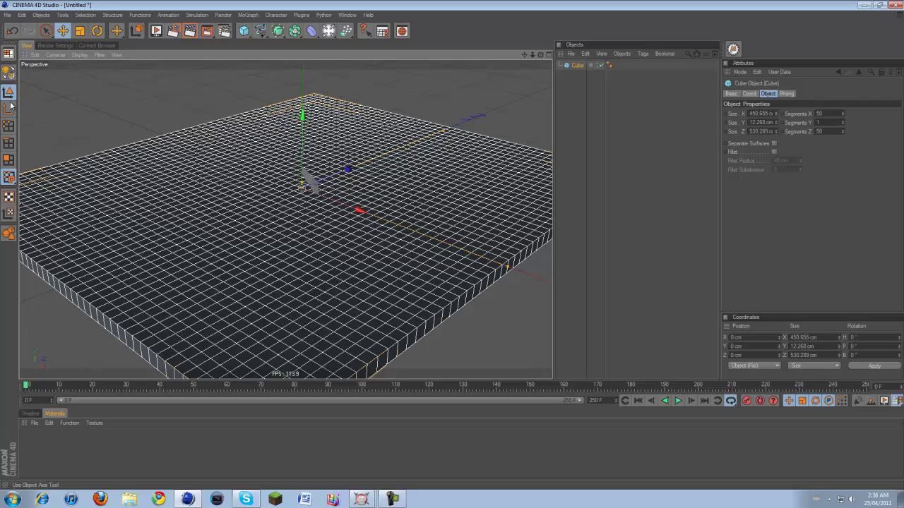
{"action": "left_click", "coordinate": [8, 72]}
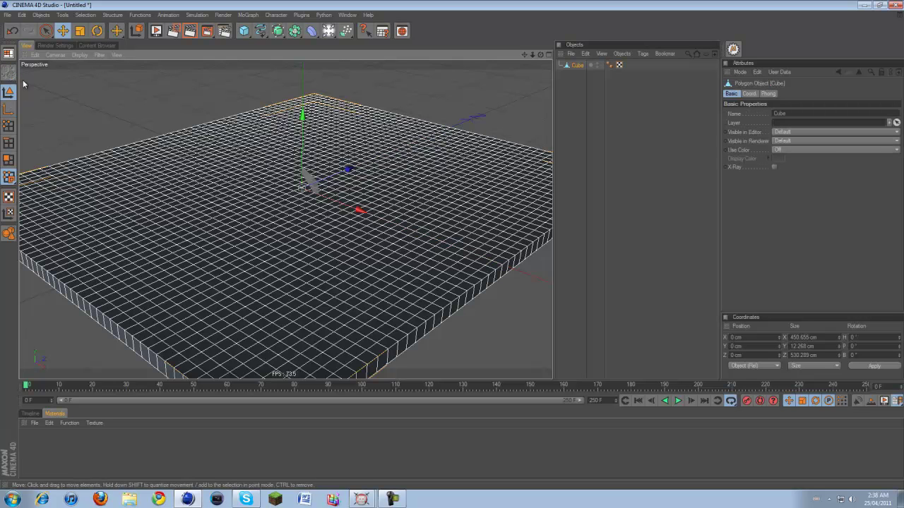
{"action": "scroll", "coordinate": [162, 210], "scroll_direction": "down", "scroll_amount": 1}
{"action": "scroll", "coordinate": [164, 210], "scroll_direction": "down", "scroll_amount": 1}
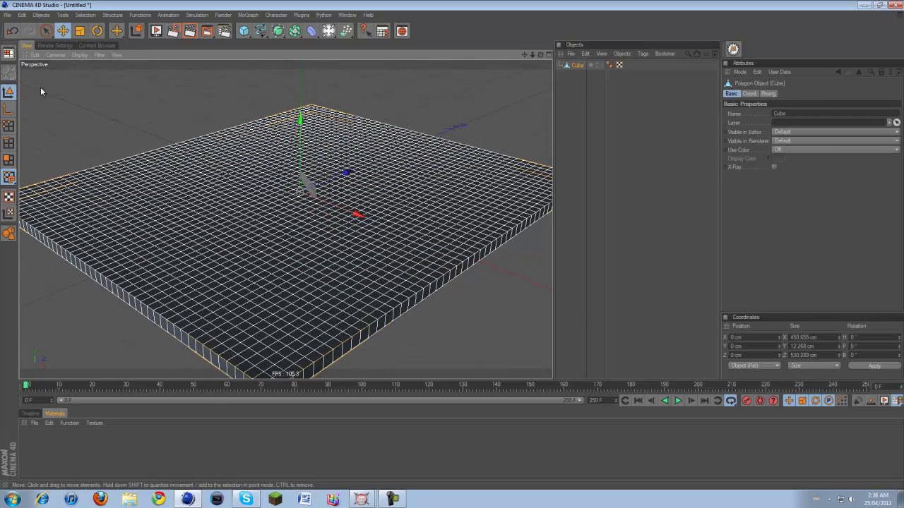
{"action": "right_click", "coordinate": [283, 195]}
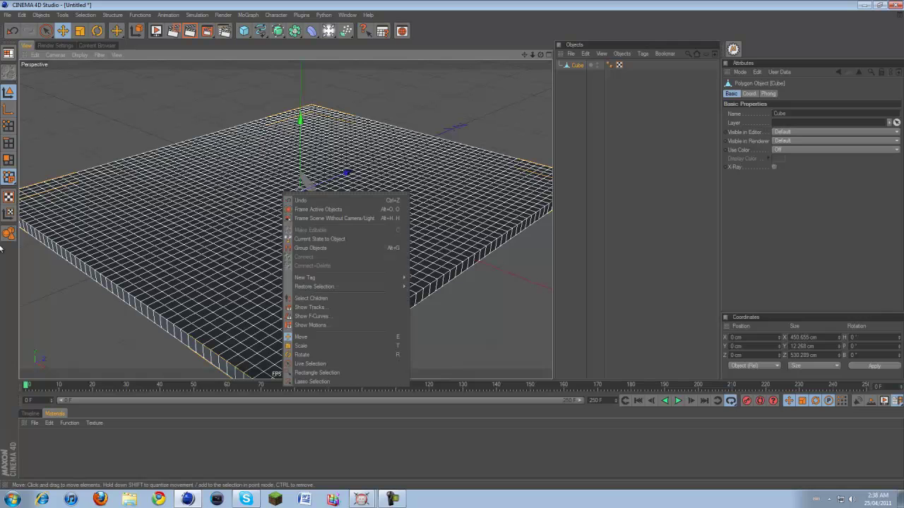
{"action": "left_click", "coordinate": [8, 160]}
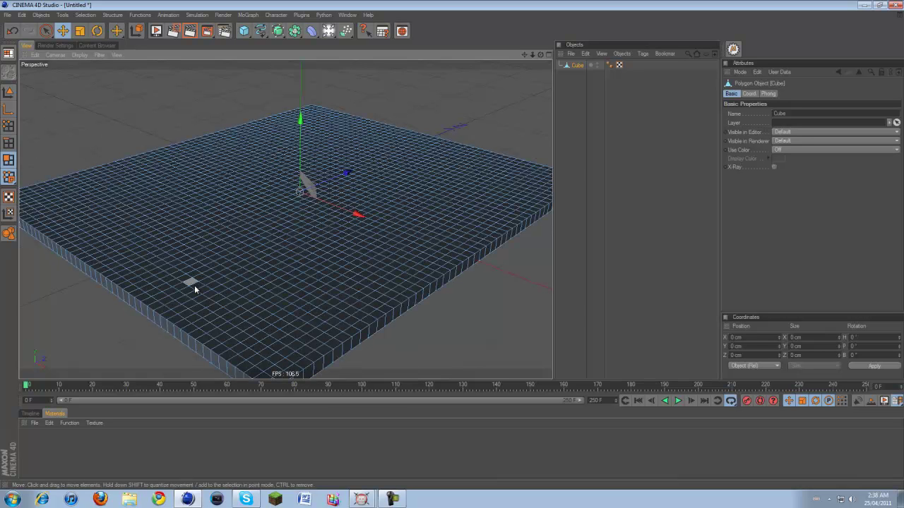
Use Rectangle Selection in the Top view to select the polygons across the whole slab
{"action": "left_click_drag", "start_coordinate": [45, 30], "coordinate": [77, 41]}
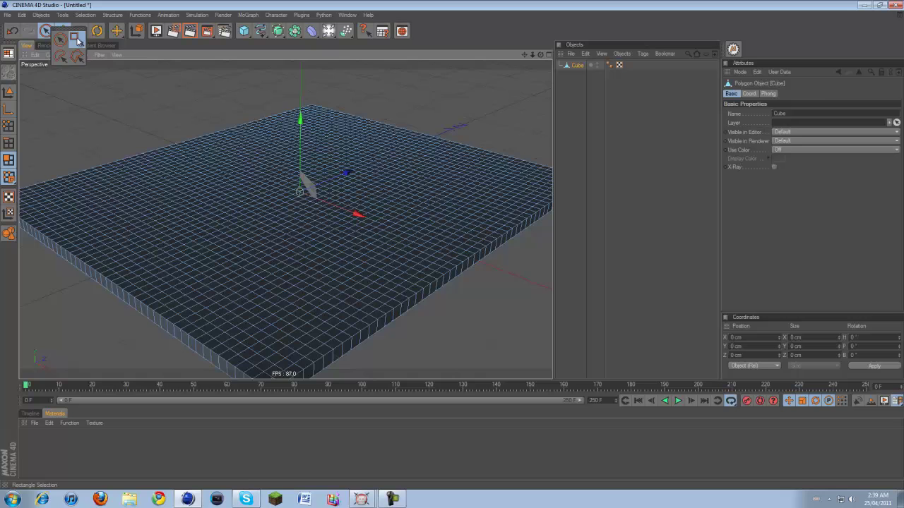
{"action": "middle_click", "coordinate": [279, 112]}
{"action": "middle_click", "coordinate": [289, 117]}
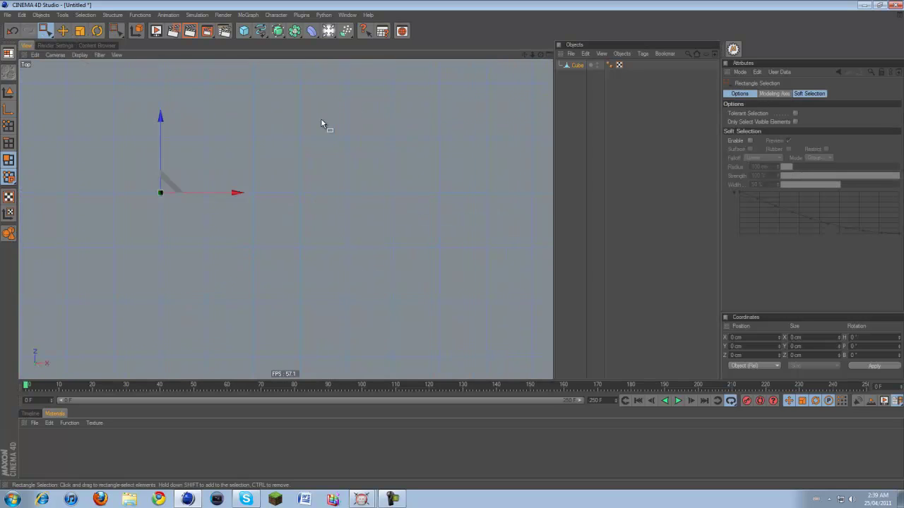
{"action": "scroll", "coordinate": [322, 120], "scroll_direction": "down", "scroll_amount": 10}
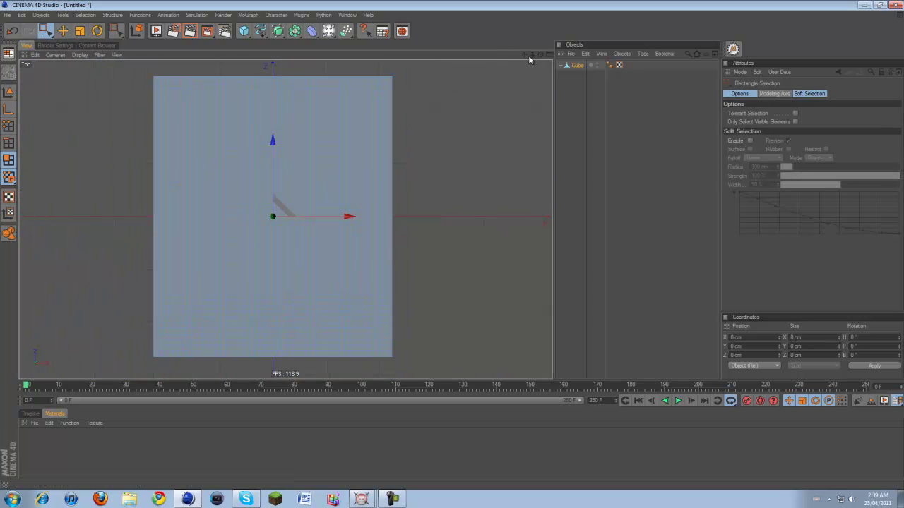
{"action": "left_click_drag", "start_coordinate": [525, 55], "coordinate": [545, 56]}
{"action": "left_click_drag", "start_coordinate": [147, 66], "coordinate": [530, 363]}
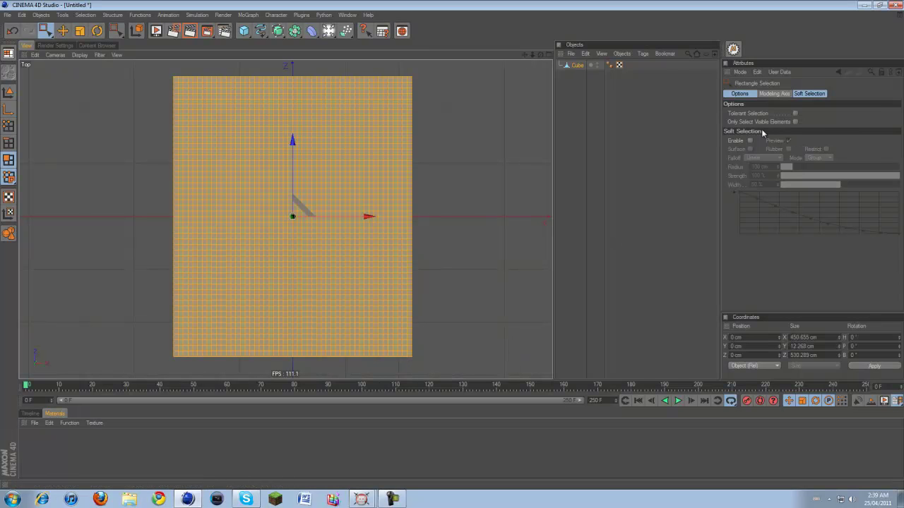
Restrict the selection to visible elements, reselect the slab's upper-face polygons from above, and return to the Perspective view
{"action": "left_click", "coordinate": [795, 123]}
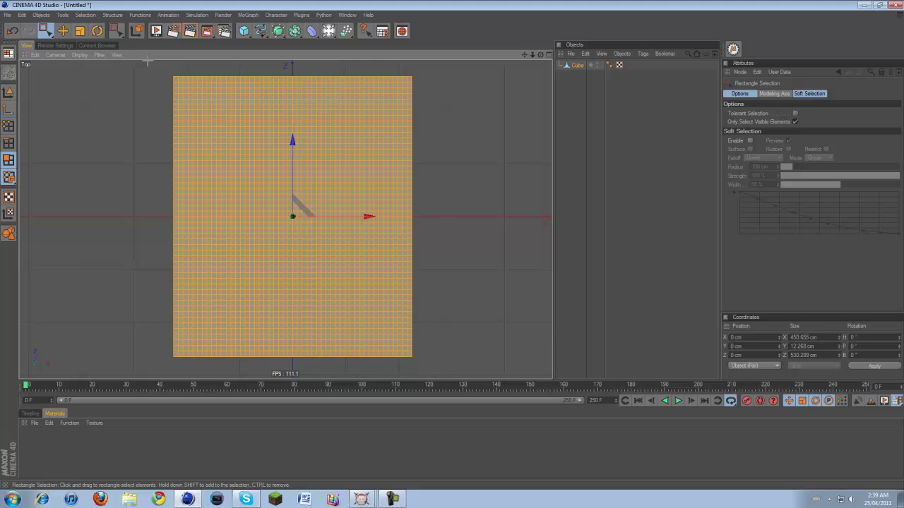
{"action": "left_click_drag", "start_coordinate": [148, 61], "coordinate": [530, 362]}
{"action": "middle_click", "coordinate": [396, 237]}
{"action": "middle_click", "coordinate": [196, 138]}
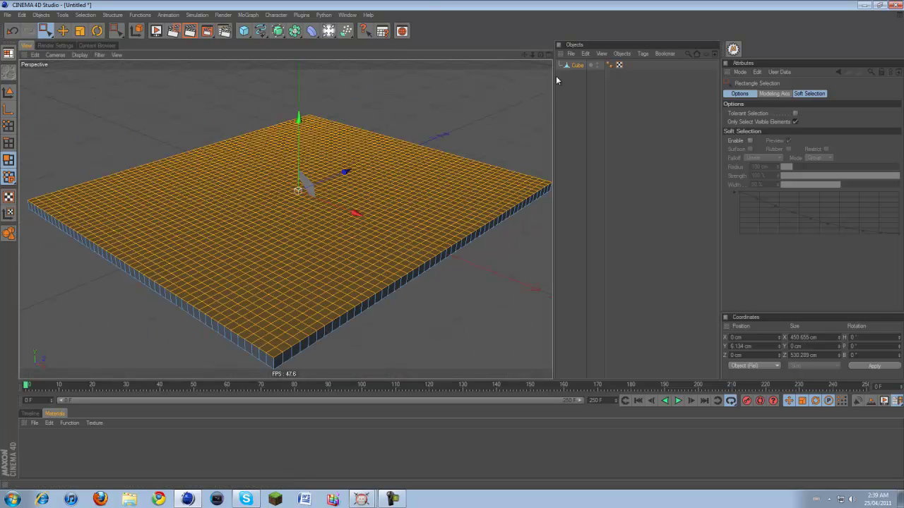
Add a Fur object to the selected upper-face polygons
{"action": "left_click_drag", "start_coordinate": [541, 54], "coordinate": [453, 249]}
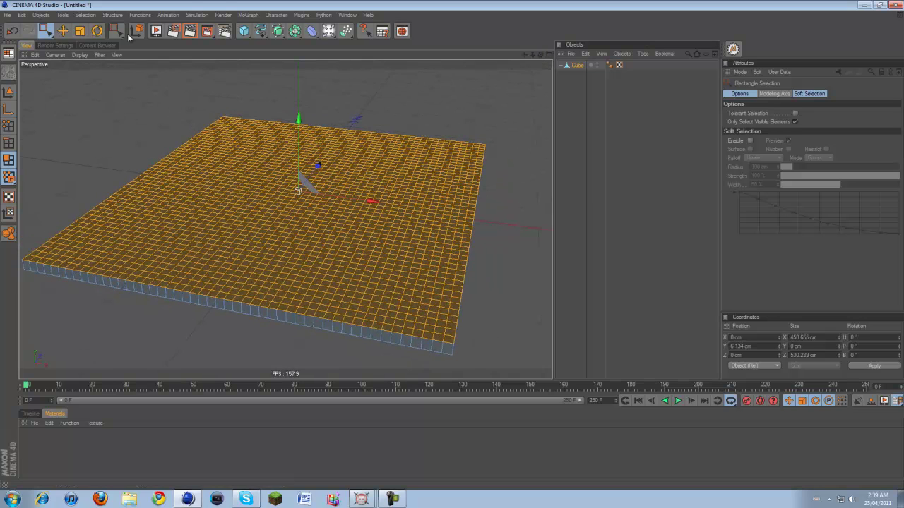
{"action": "left_click", "coordinate": [200, 15]}
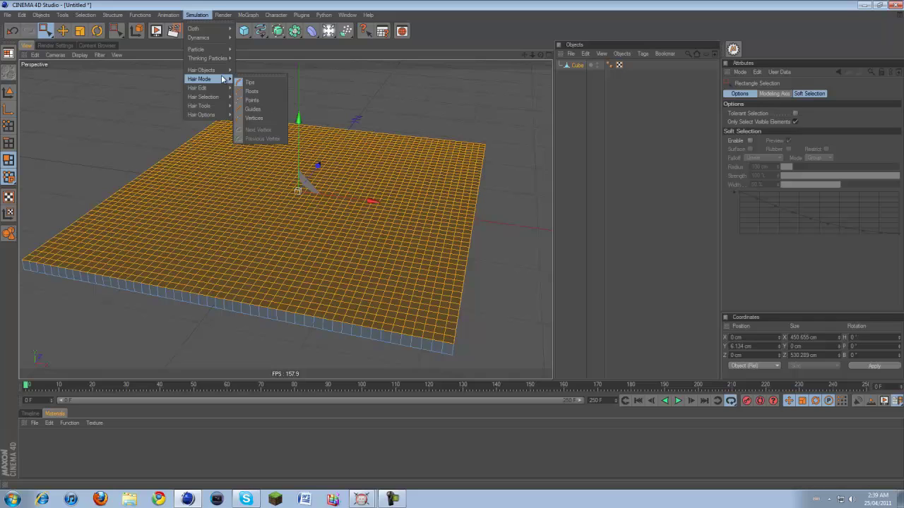
{"action": "mouse_move", "coordinate": [208, 70]}
{"action": "left_click", "coordinate": [261, 92]}
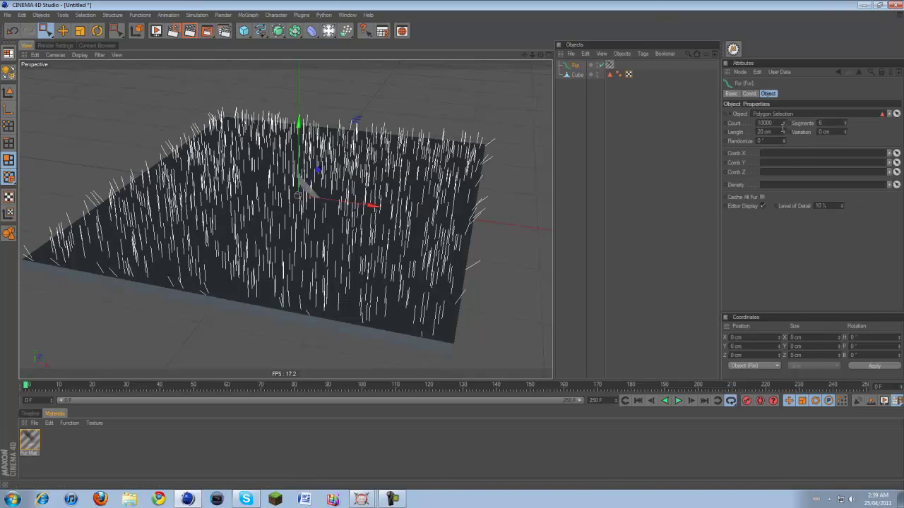
Set the fur count to 50000 and its length to 10 cm, and render a preview
{"action": "left_click", "coordinate": [773, 123]}
{"action": "type", "text": "50000"}
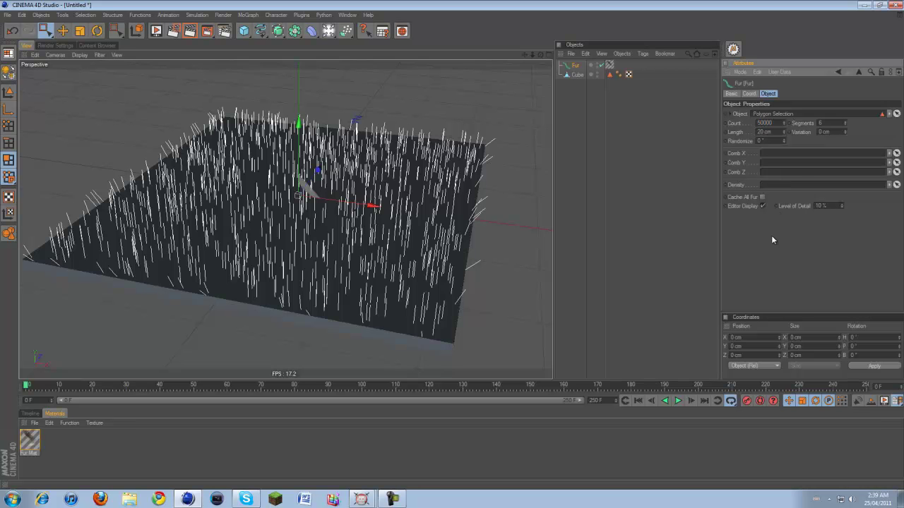
{"action": "key", "text": "Return"}
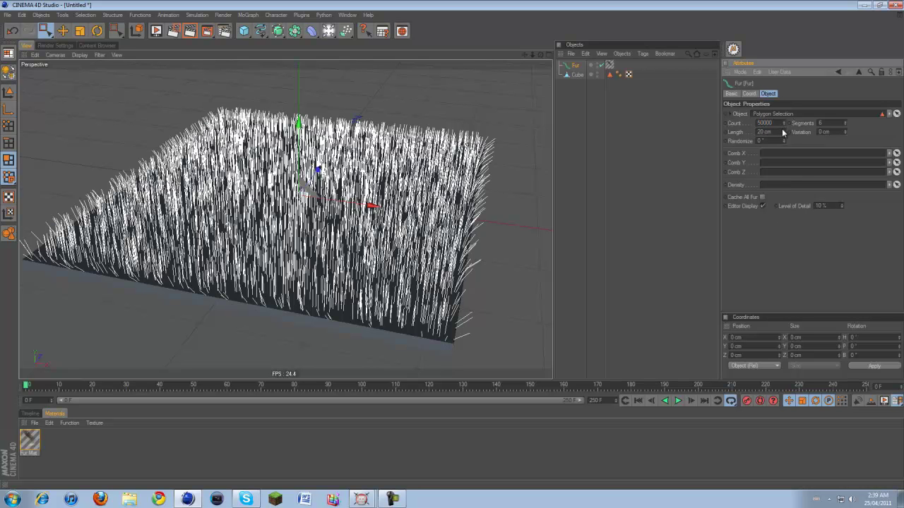
{"action": "left_click_drag", "start_coordinate": [785, 132], "coordinate": [786, 132]}
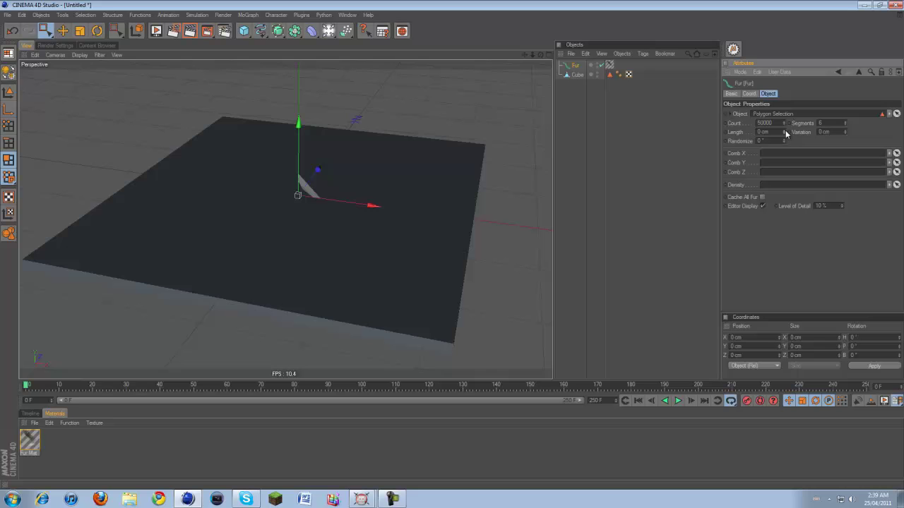
{"action": "left_click", "coordinate": [779, 131]}
{"action": "type", "text": "10"}
{"action": "key", "text": "Return"}
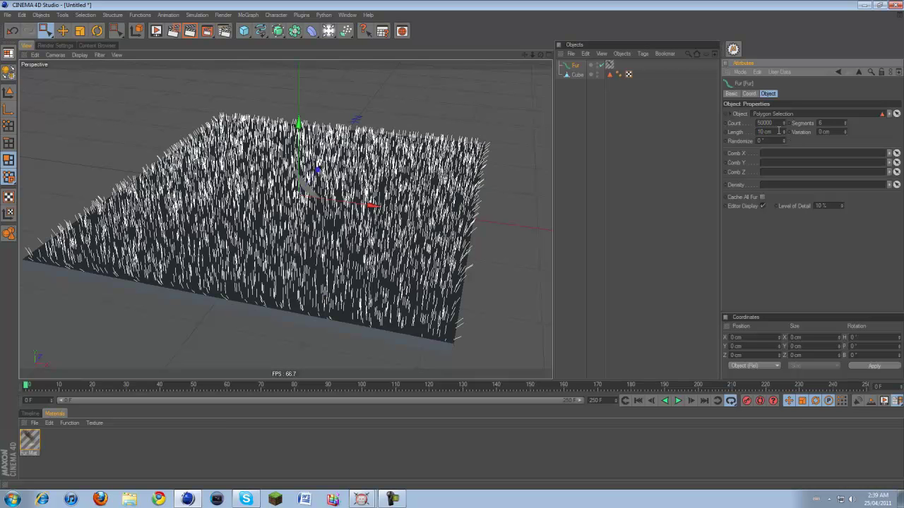
{"action": "left_click", "coordinate": [190, 32]}
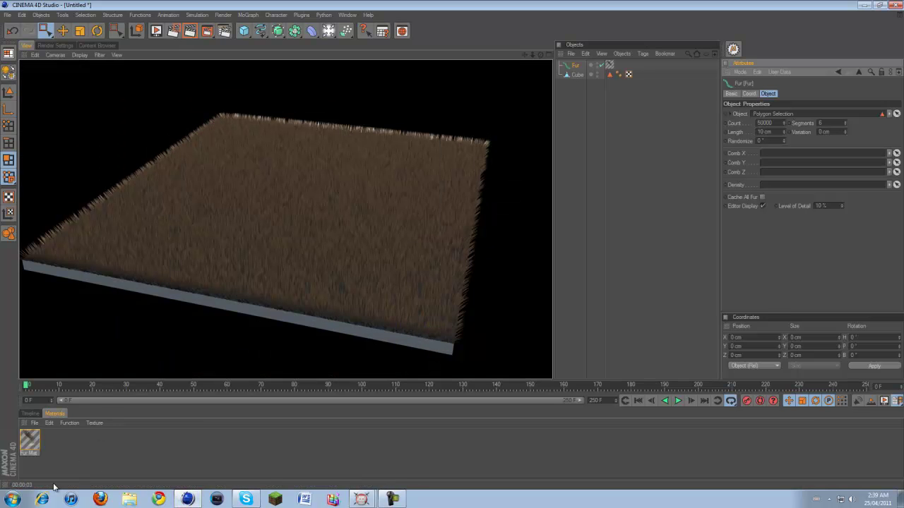
Change the tip end of the Fur Mat color gradient to green with RGB 82, 102, 63
{"action": "double_click", "coordinate": [29, 442]}
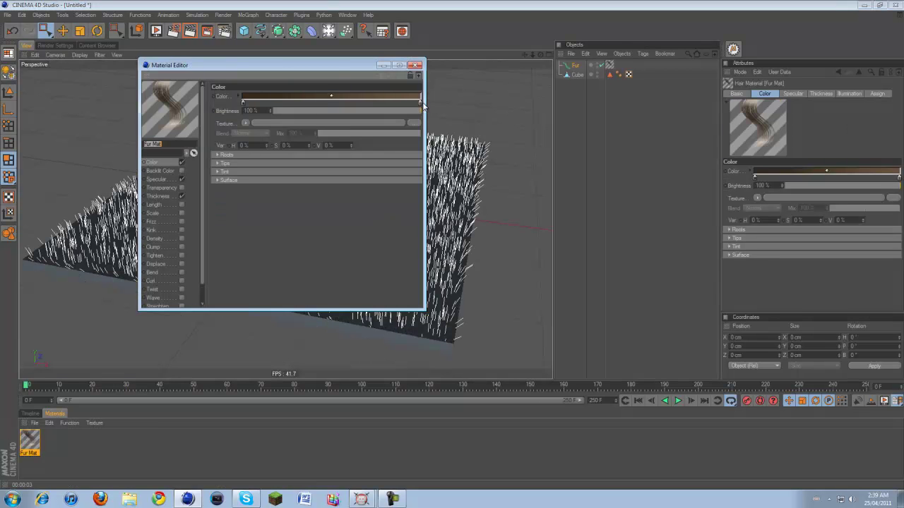
{"action": "double_click", "coordinate": [421, 102]}
{"action": "left_click_drag", "start_coordinate": [411, 69], "coordinate": [420, 71]}
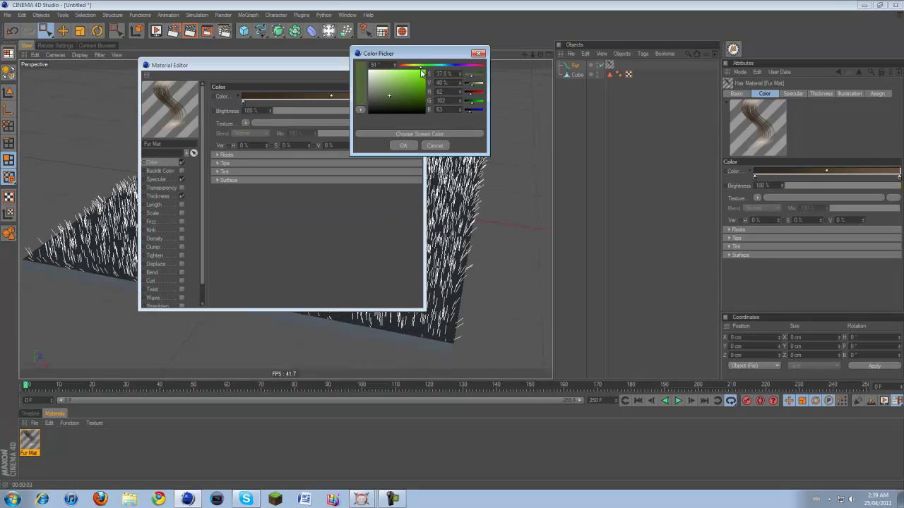
{"action": "left_click", "coordinate": [404, 146]}
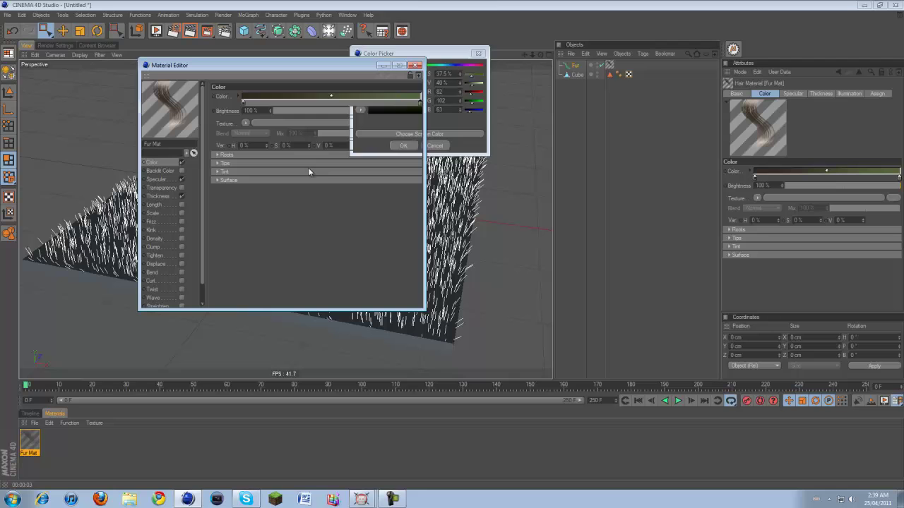
Change the root end of the Fur Mat gradient to dark green, RGB 39, 51, 30, and render a preview
{"action": "double_click", "coordinate": [243, 104]}
{"action": "left_click", "coordinate": [246, 69]}
{"action": "left_click_drag", "start_coordinate": [246, 70], "coordinate": [247, 81]}
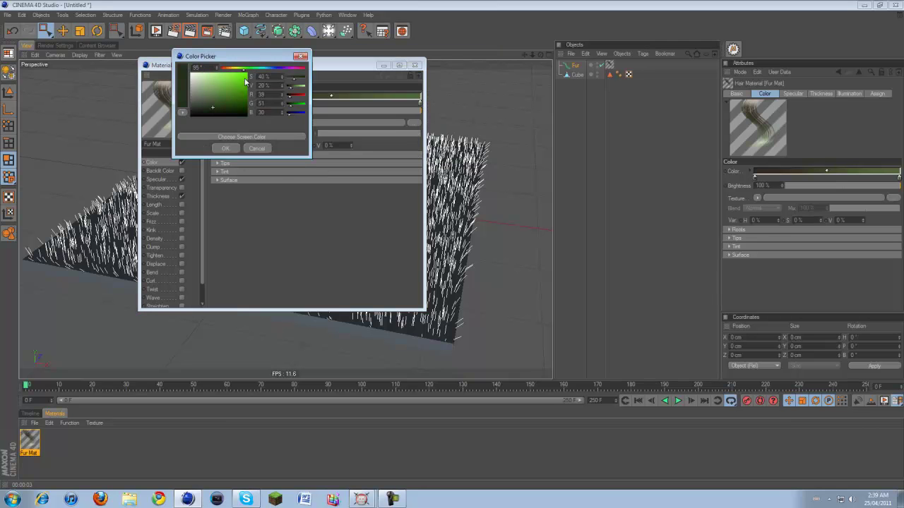
{"action": "left_click", "coordinate": [227, 146]}
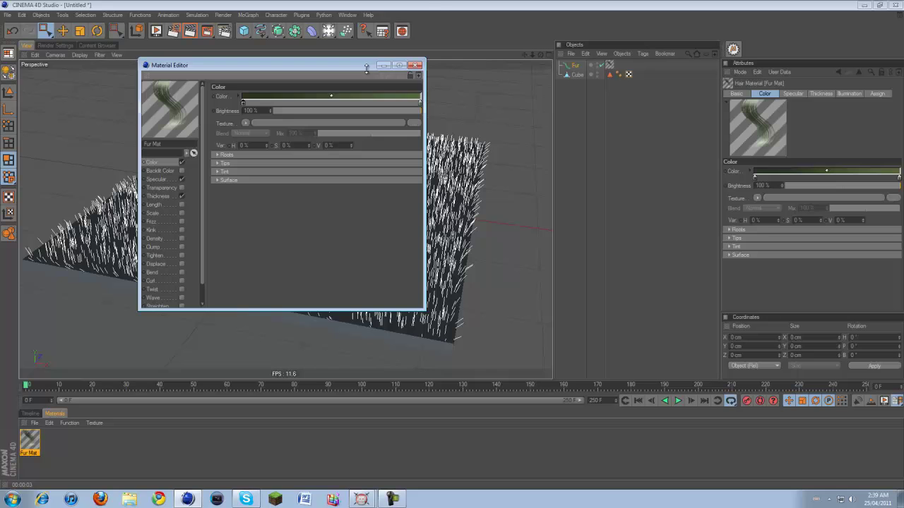
{"action": "left_click", "coordinate": [415, 65]}
{"action": "left_click", "coordinate": [190, 31]}
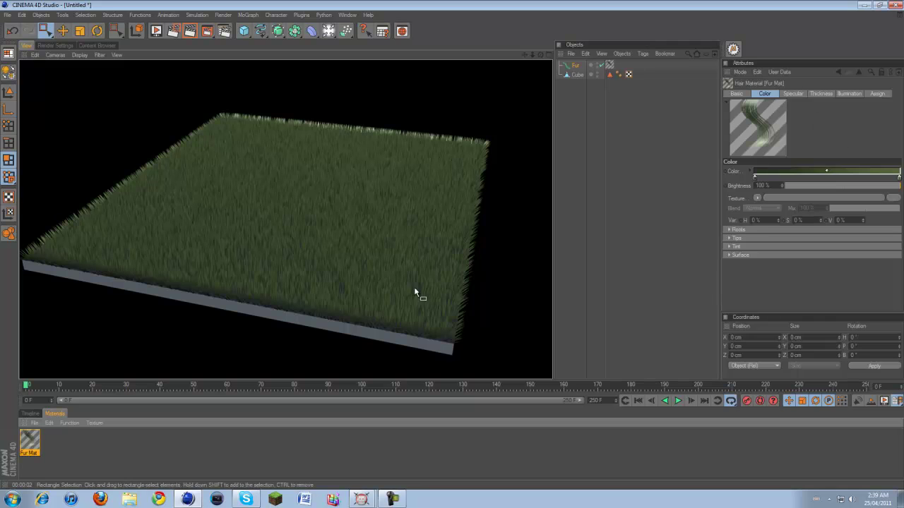
Enable Frizz in the Fur Mat material with its default settings and render a preview of the grass
{"action": "left_click", "coordinate": [21, 441]}
{"action": "double_click", "coordinate": [22, 439]}
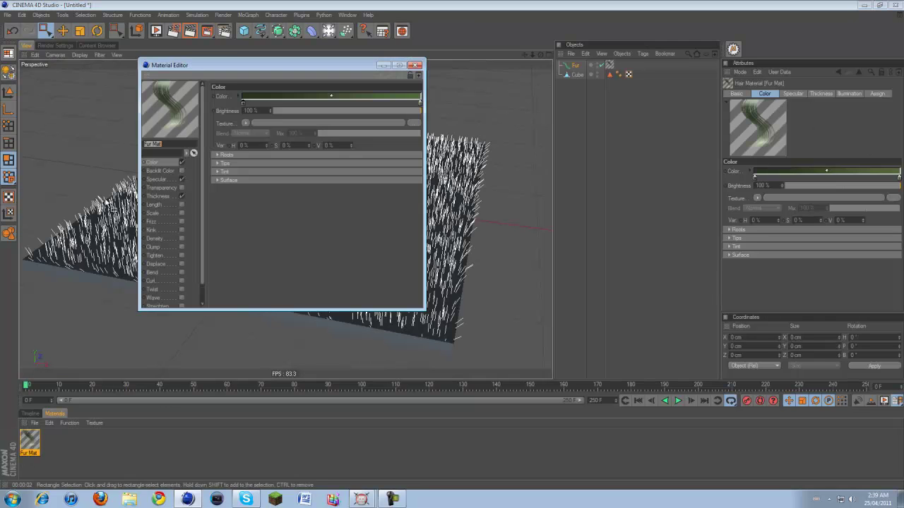
{"action": "left_click", "coordinate": [156, 197]}
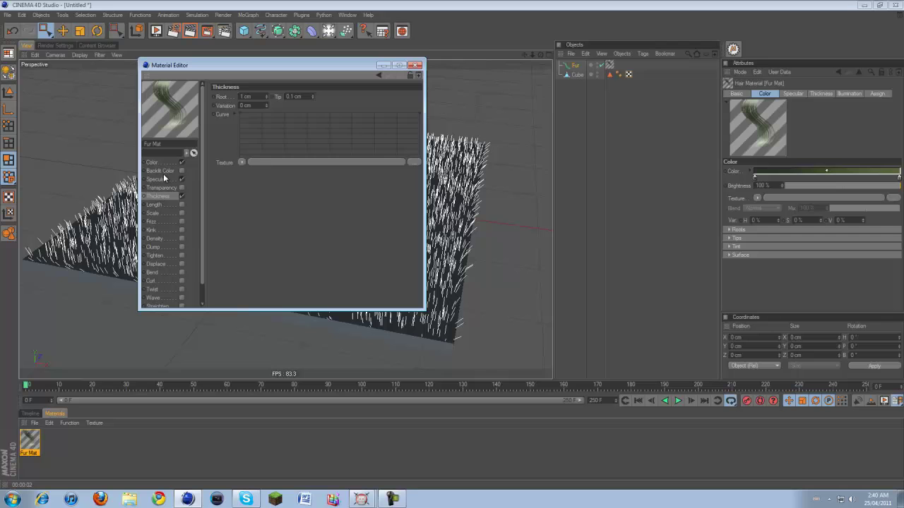
{"action": "left_click", "coordinate": [164, 180]}
{"action": "left_click", "coordinate": [165, 162]}
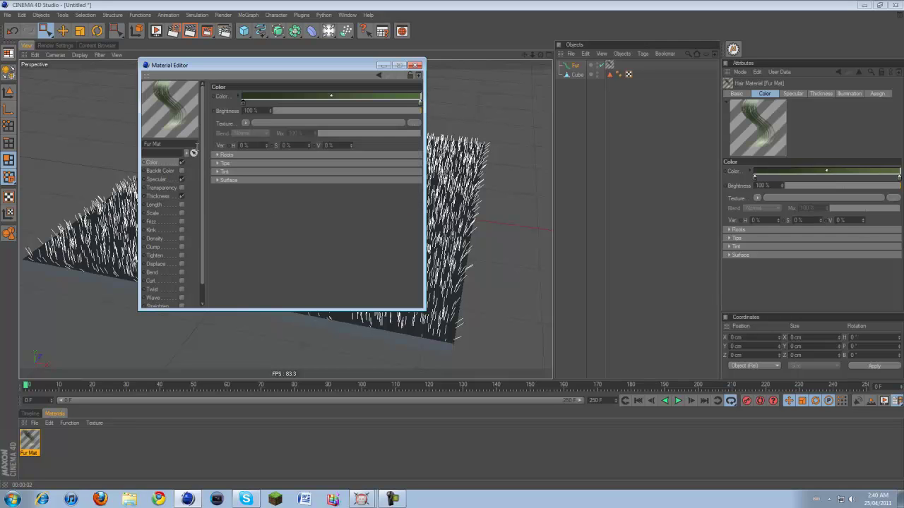
{"action": "left_click", "coordinate": [162, 197]}
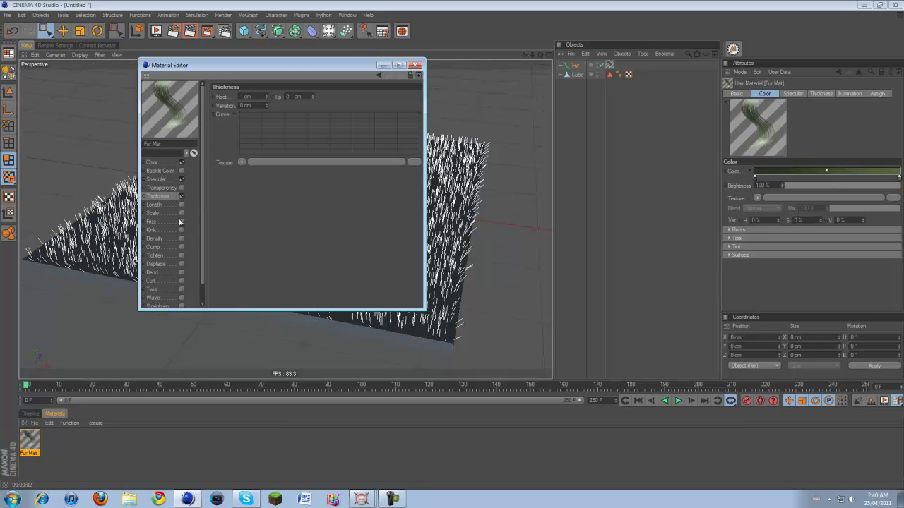
{"action": "left_click", "coordinate": [181, 221]}
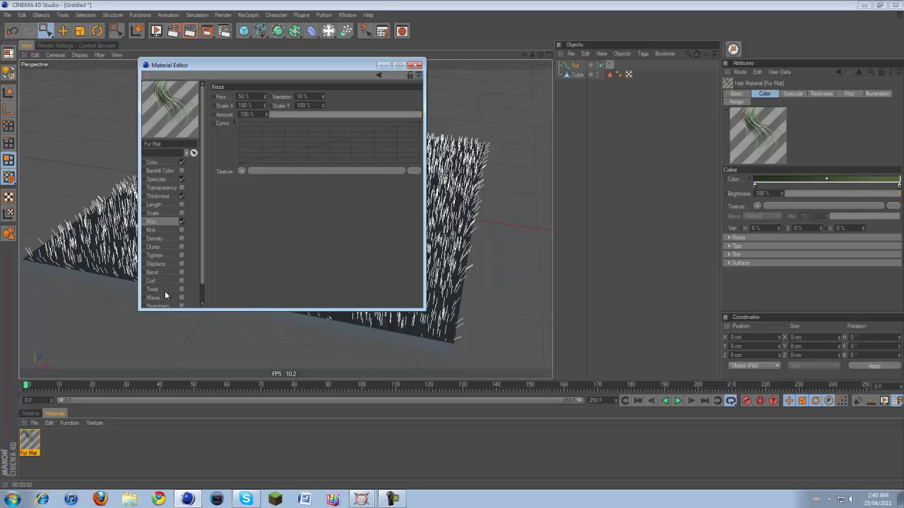
{"action": "left_click", "coordinate": [416, 65]}
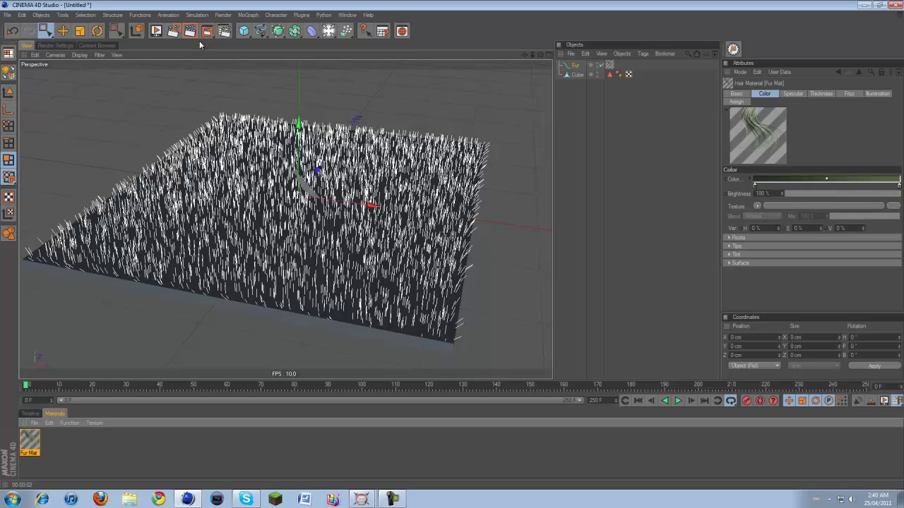
{"action": "left_click", "coordinate": [190, 33]}
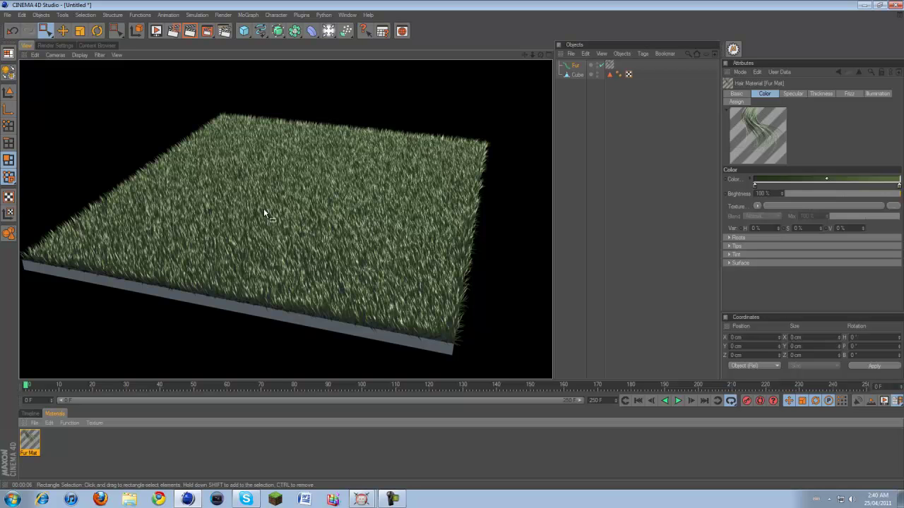
Select the Cube, view its upper face from above, and switch to Live Selection with a radius of 2
{"action": "left_click", "coordinate": [292, 217]}
{"action": "scroll", "coordinate": [294, 217], "scroll_direction": "up", "scroll_amount": 3}
{"action": "scroll", "coordinate": [294, 217], "scroll_direction": "down", "scroll_amount": 1}
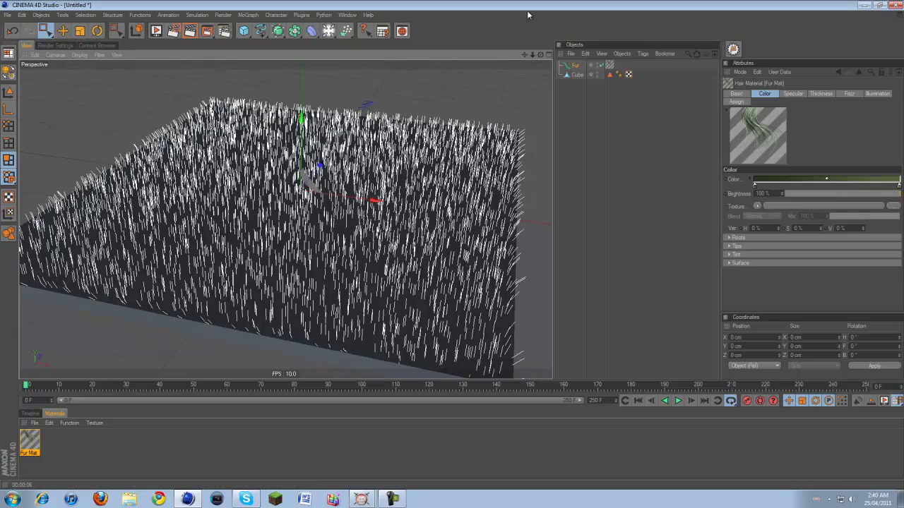
{"action": "left_click", "coordinate": [577, 75]}
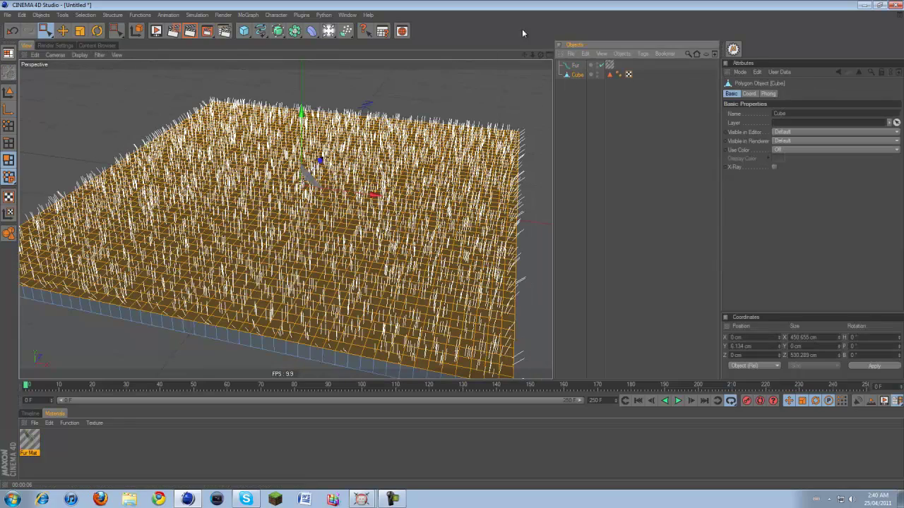
{"action": "left_click_drag", "start_coordinate": [540, 54], "coordinate": [449, 247]}
{"action": "scroll", "coordinate": [289, 185], "scroll_direction": "up", "scroll_amount": 5}
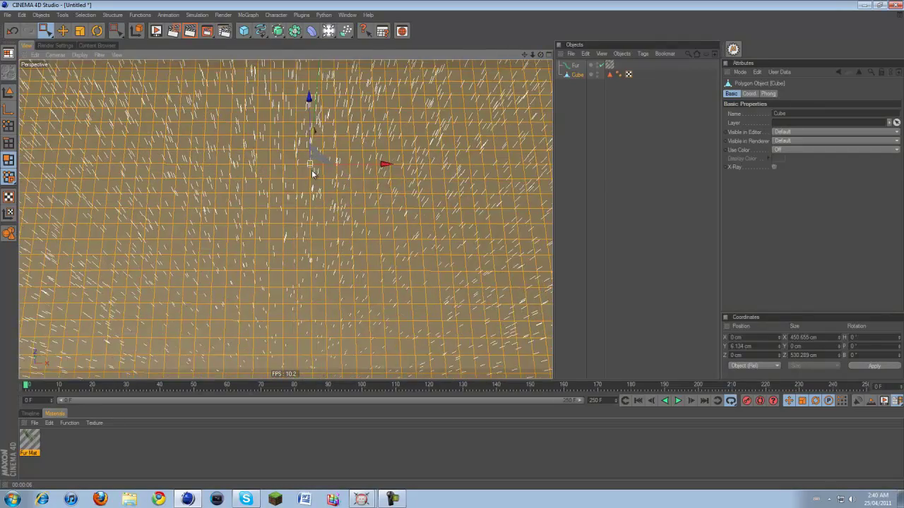
{"action": "left_click_drag", "start_coordinate": [527, 54], "coordinate": [452, 244]}
{"action": "left_click", "coordinate": [44, 30]}
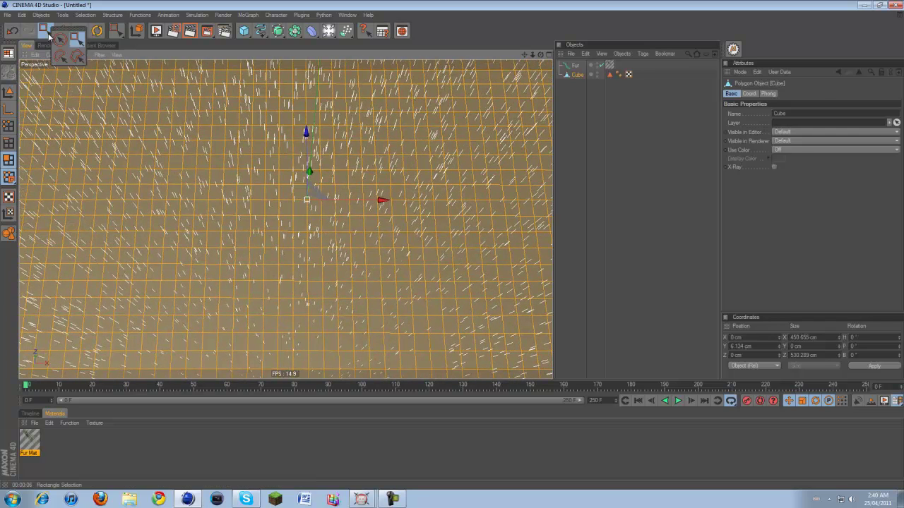
{"action": "left_click", "coordinate": [64, 40]}
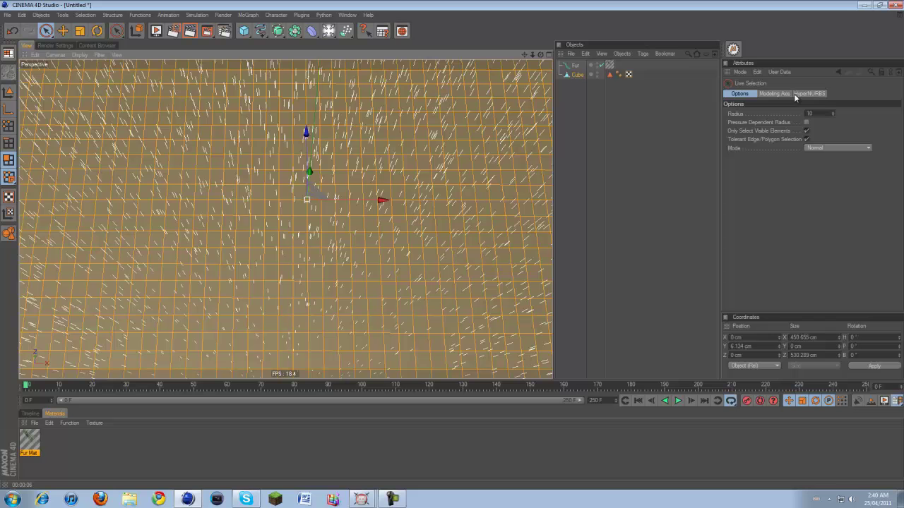
{"action": "left_click", "coordinate": [819, 113]}
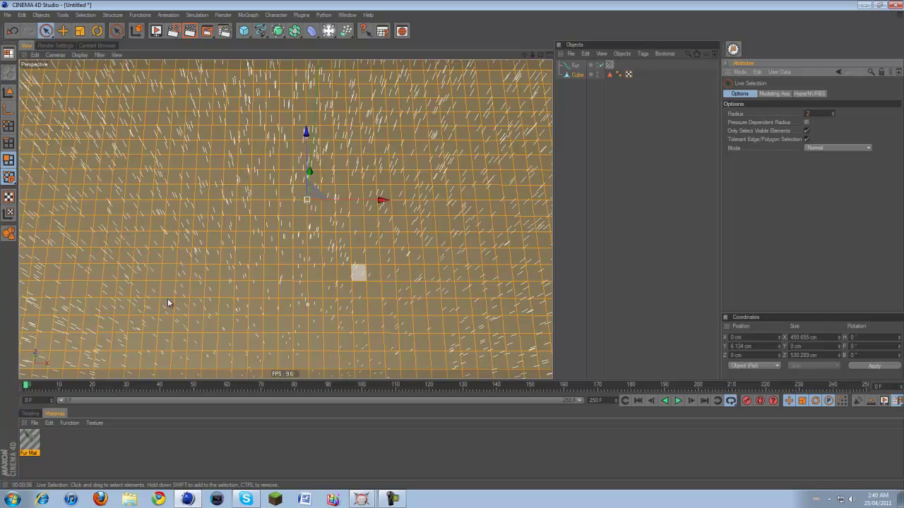
Delete the Fur object and select polygons in the shape of a letter N on the cube's upper face
{"action": "left_click", "coordinate": [573, 64]}
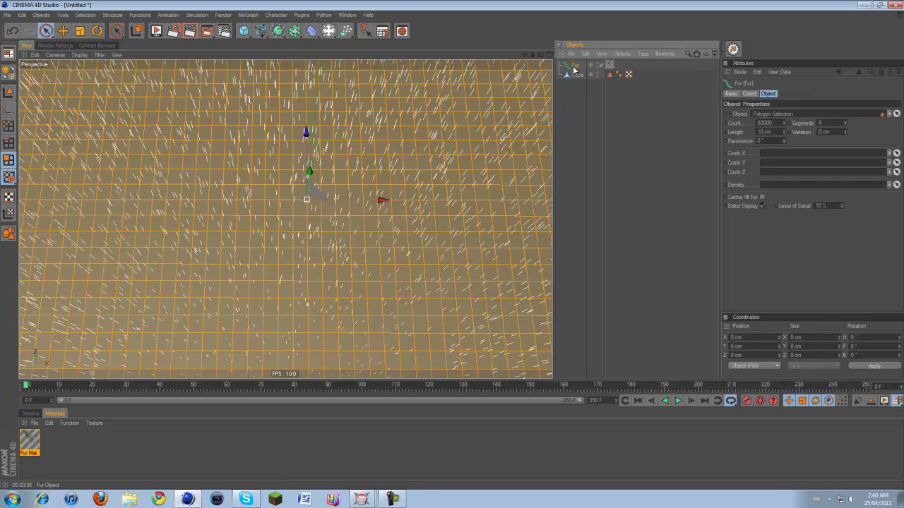
{"action": "key", "text": "Delete"}
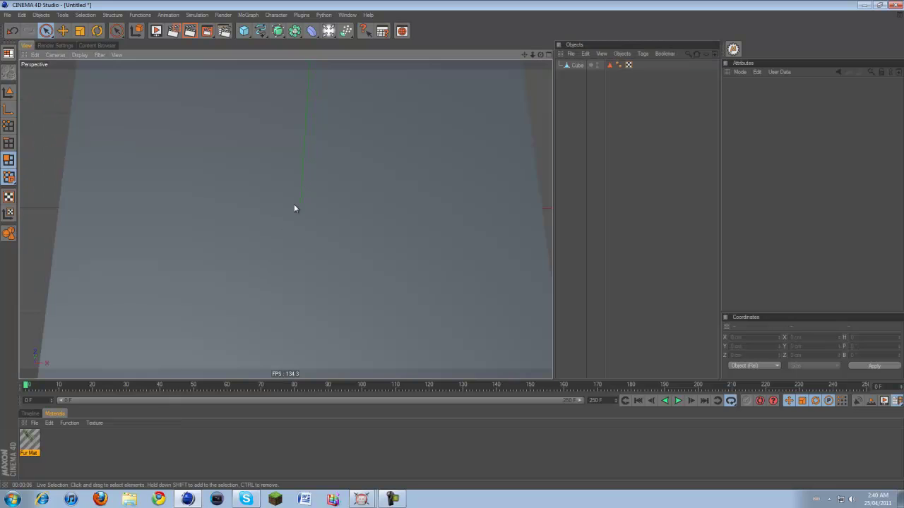
{"action": "left_click", "coordinate": [577, 65]}
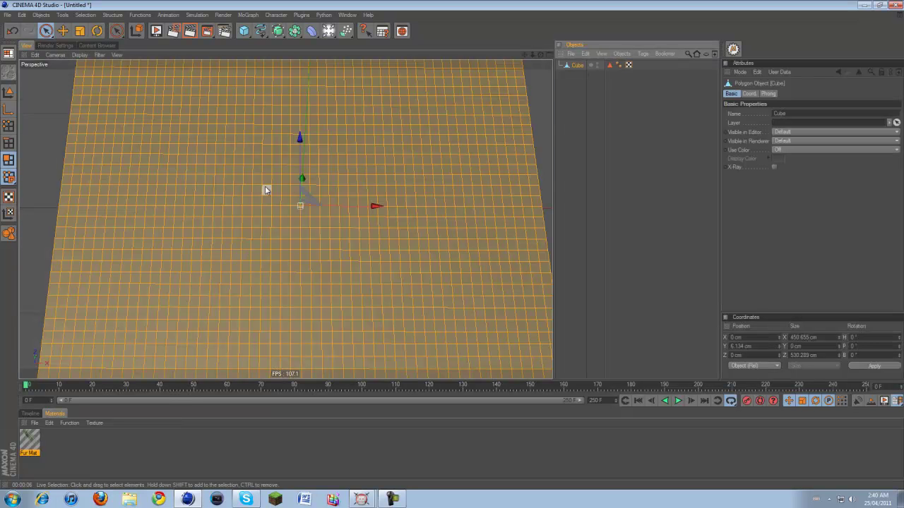
{"action": "mouse_move", "coordinate": [246, 233]}
{"action": "left_mouse_down"}
{"action": "mouse_move", "coordinate": [247, 183]}
{"action": "mouse_move", "coordinate": [268, 198]}
{"action": "mouse_move", "coordinate": [268, 191]}
{"action": "left_mouse_up"}
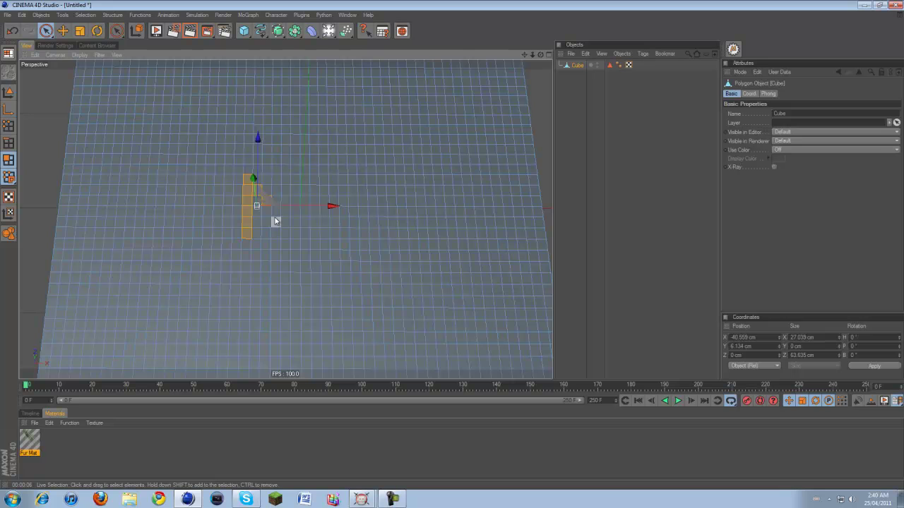
{"action": "mouse_move", "coordinate": [275, 221]}
{"action": "left_mouse_down", "text": "shift"}
{"action": "mouse_move", "coordinate": [295, 233]}
{"action": "mouse_move", "coordinate": [297, 177]}
{"action": "mouse_move", "coordinate": [297, 202]}
{"action": "left_mouse_up", "text": "shift"}
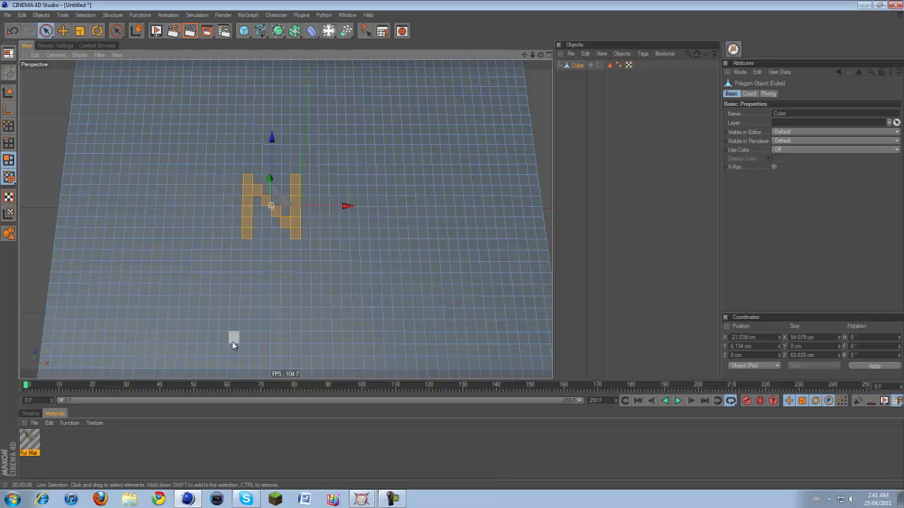
Add a Fur object to the N-shaped polygon selection and render a preview
{"action": "left_click", "coordinate": [197, 15]}
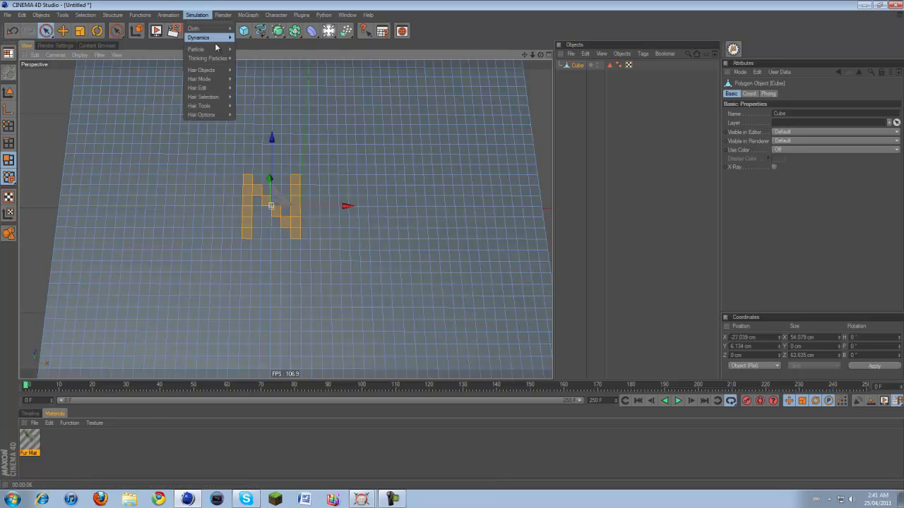
{"action": "mouse_move", "coordinate": [225, 71]}
{"action": "left_click", "coordinate": [249, 91]}
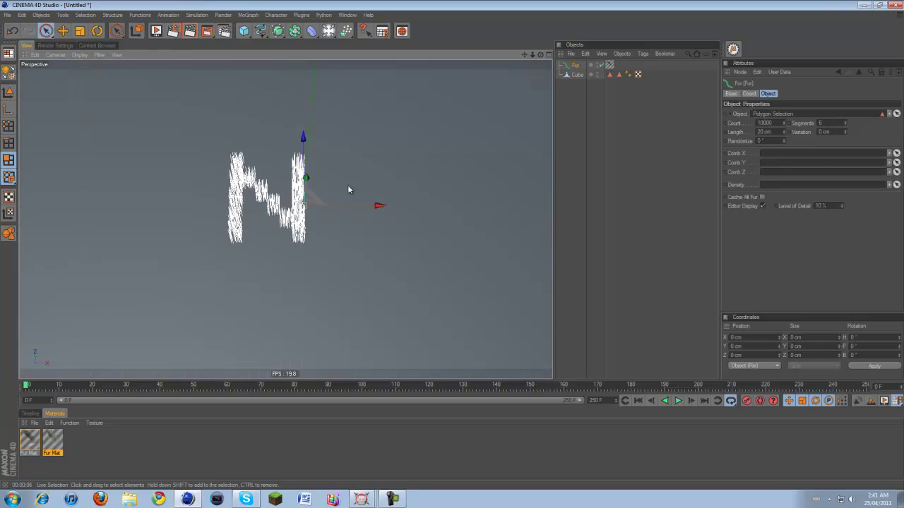
{"action": "key", "text": "ctrl+r"}
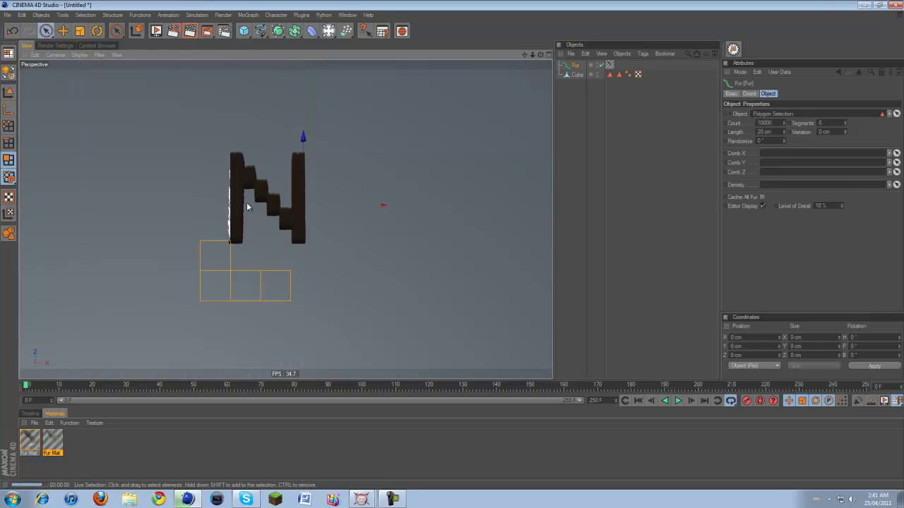
{"action": "left_click_drag", "start_coordinate": [453, 256], "coordinate": [453, 257], "text": "alt"}
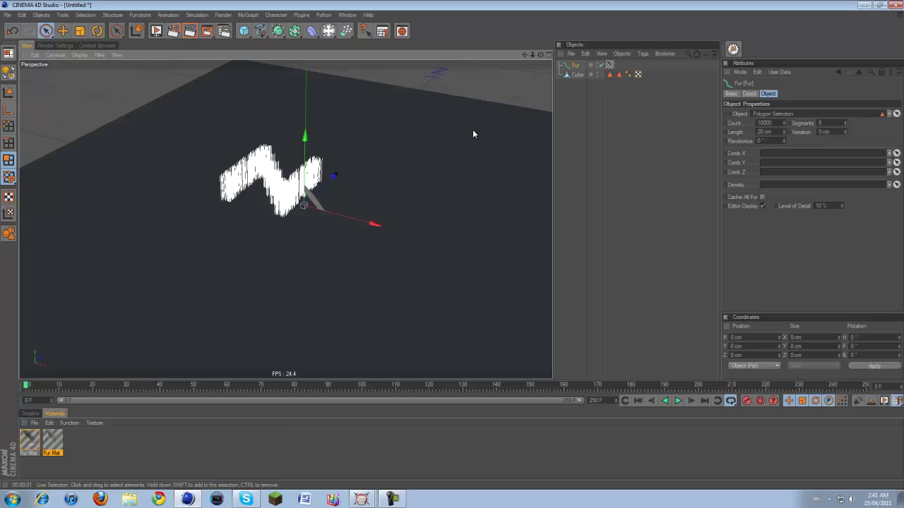
Delete the new brown Fur Mat, apply the existing green Fur Mat to the N-shaped fur, and render a preview
{"action": "key", "text": "Delete"}
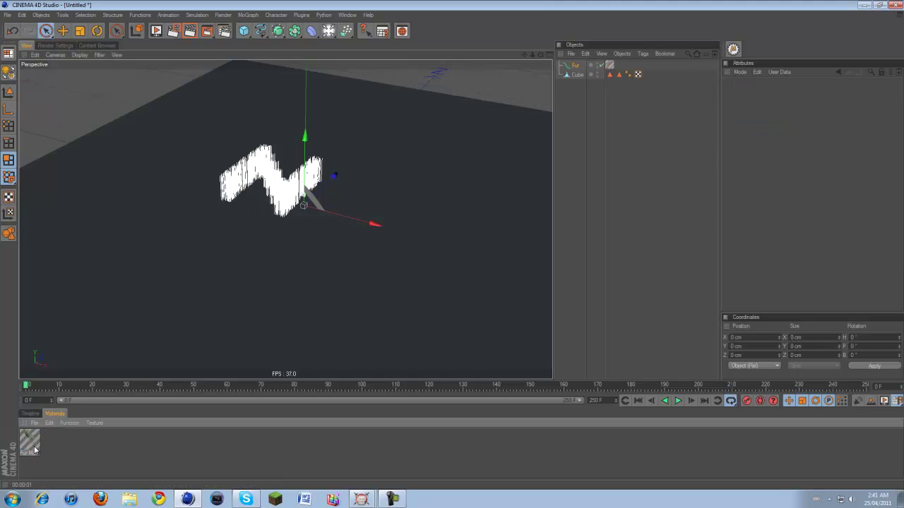
{"action": "left_click_drag", "start_coordinate": [589, 67], "coordinate": [591, 68]}
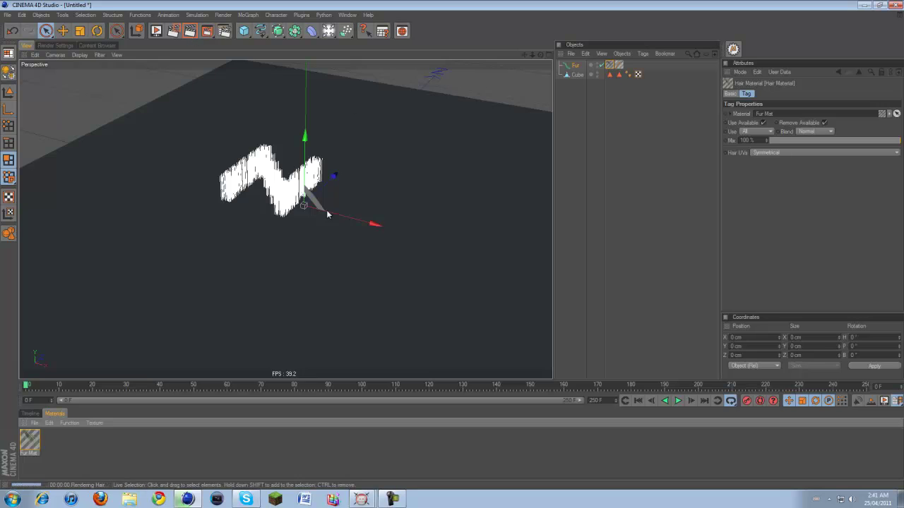
{"action": "right_click_drag", "start_coordinate": [239, 165], "coordinate": [342, 153], "text": "alt"}
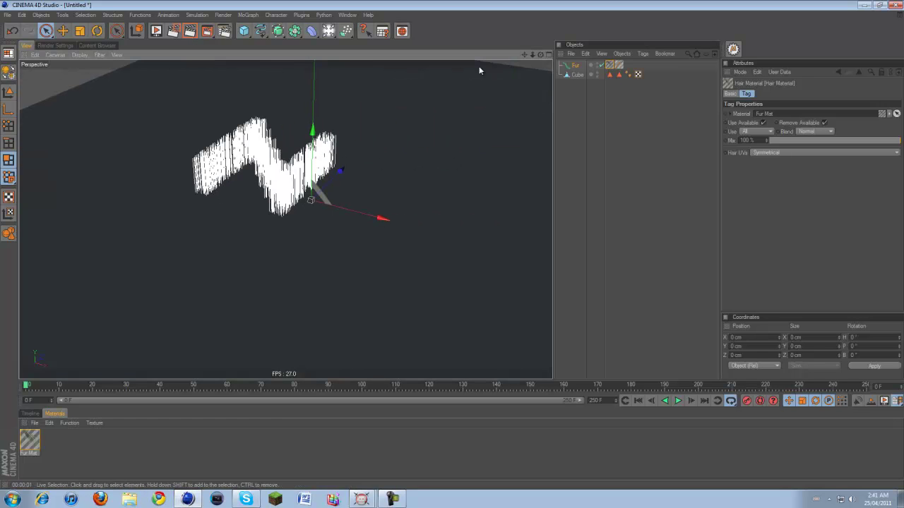
Set the Fur object's length to 0 cm and record a length keyframe at frame 0
{"action": "left_click", "coordinate": [575, 65]}
{"action": "left_click", "coordinate": [768, 132]}
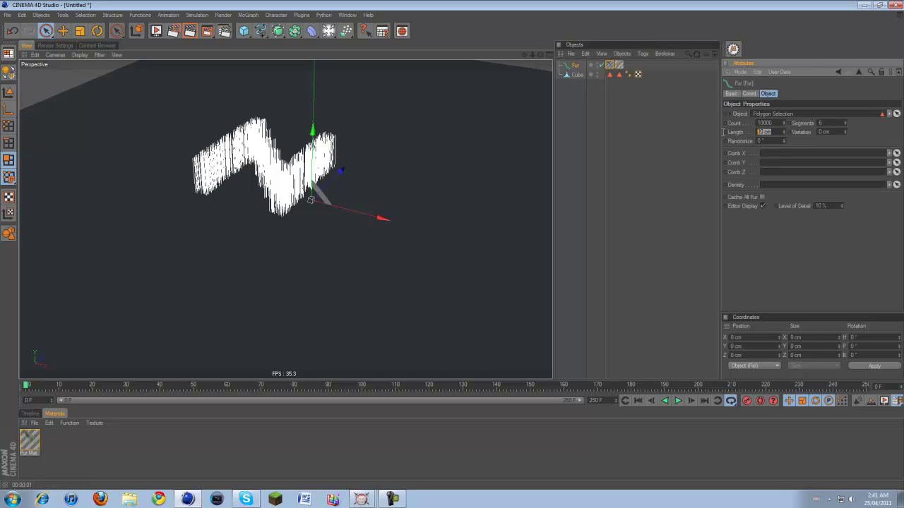
{"action": "type", "text": "0"}
{"action": "key", "text": "Return"}
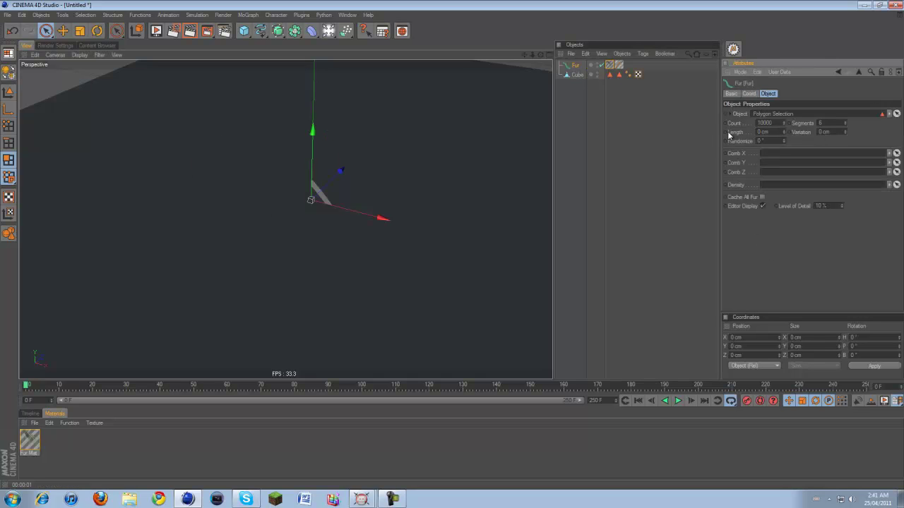
{"action": "left_click", "coordinate": [26, 387]}
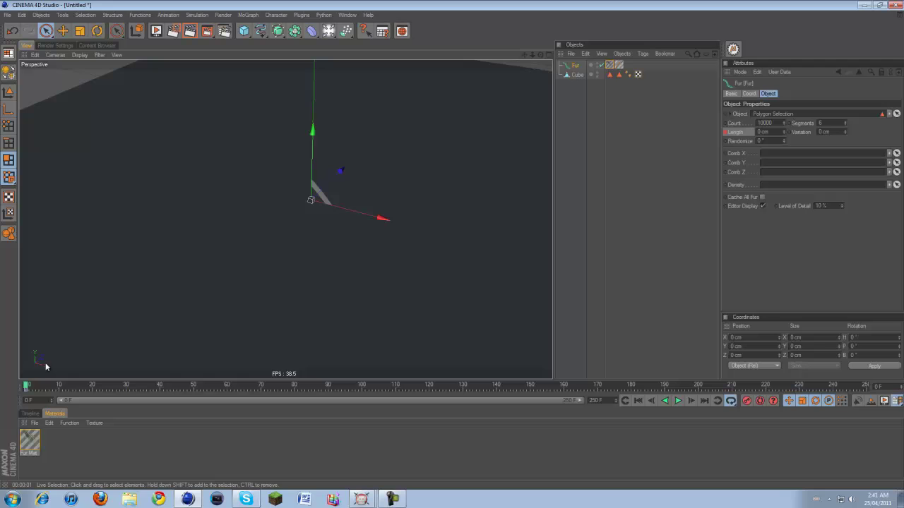
{"action": "left_click", "coordinate": [725, 135]}
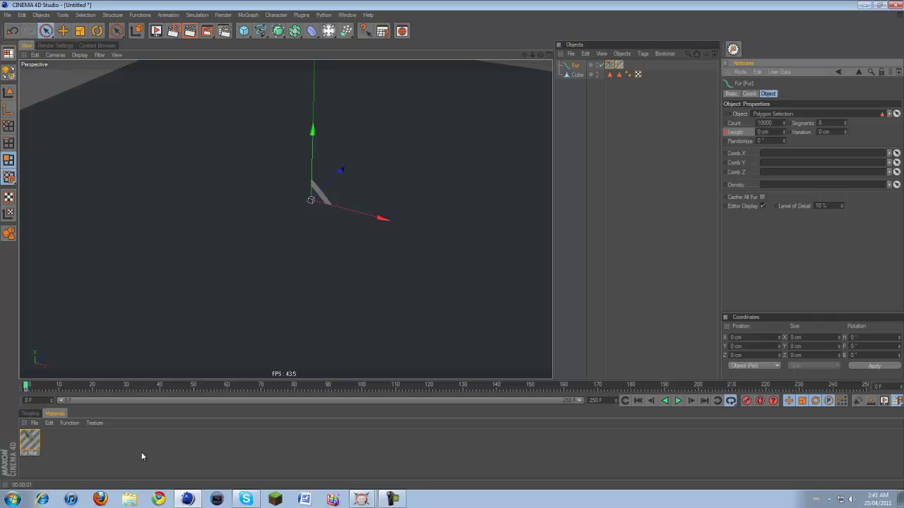
Go to frame 10, set the fur length to 10 cm, and record a second length keyframe
{"action": "left_click_drag", "start_coordinate": [26, 387], "coordinate": [45, 388]}
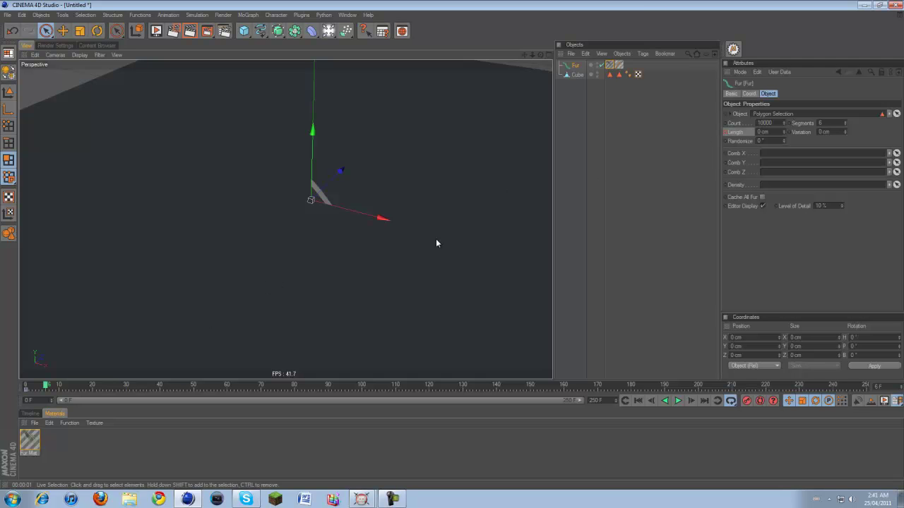
{"action": "left_click_drag", "start_coordinate": [47, 387], "coordinate": [63, 386]}
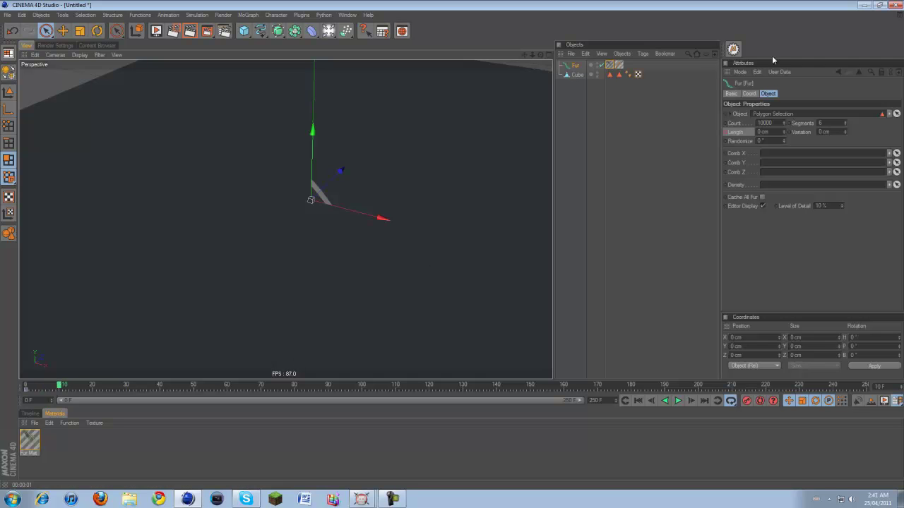
{"action": "left_click_drag", "start_coordinate": [783, 133], "coordinate": [784, 134]}
{"action": "left_click", "coordinate": [783, 133]}
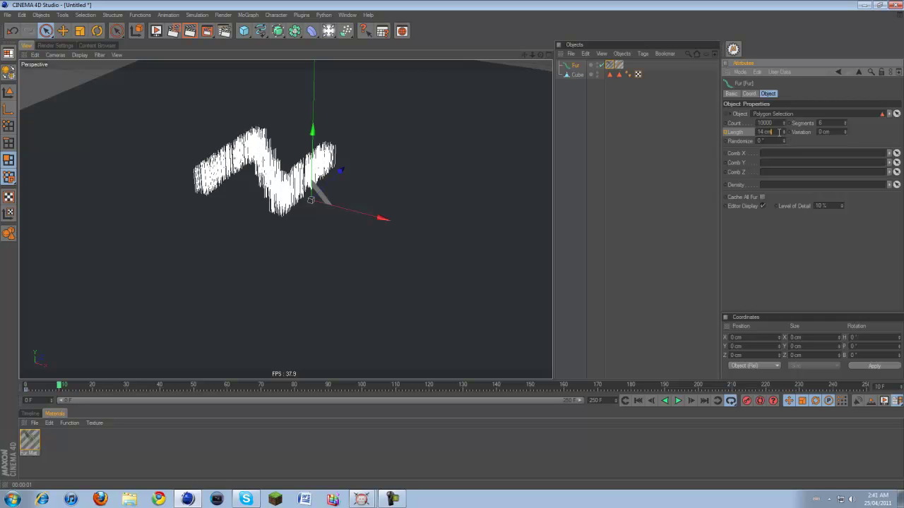
{"action": "double_click", "coordinate": [778, 132]}
{"action": "type", "text": "10"}
{"action": "left_click", "coordinate": [781, 232]}
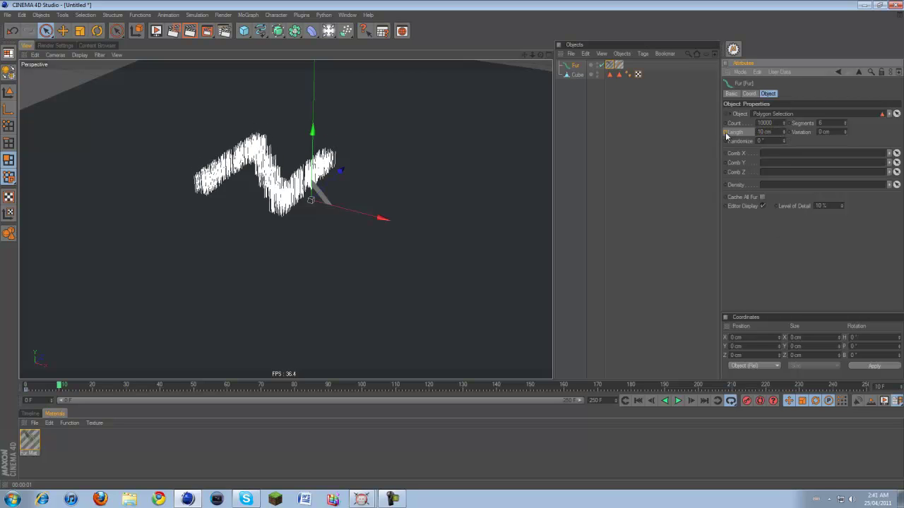
{"action": "left_click", "coordinate": [726, 132], "text": "ctrl"}
Move the second length keyframe to frame 180 and play the animation from frame 0
{"action": "left_click_drag", "start_coordinate": [60, 388], "coordinate": [26, 388]}
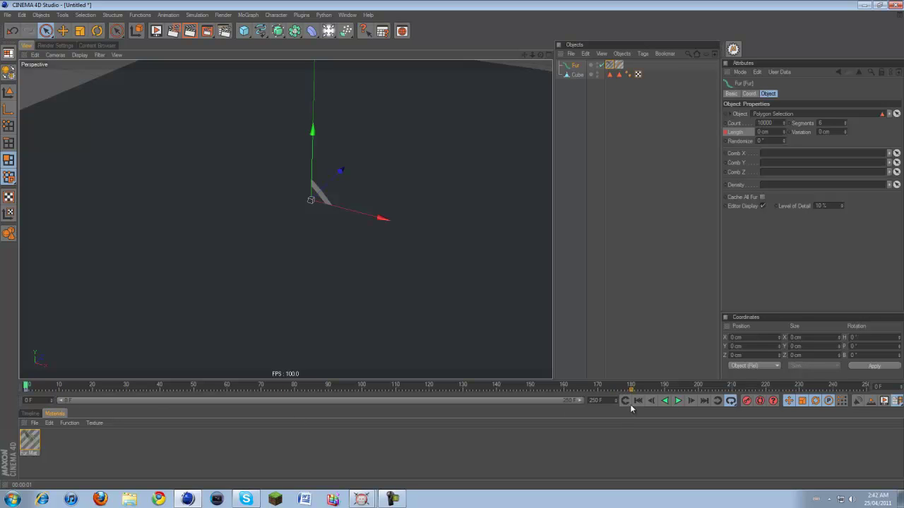
{"action": "left_click", "coordinate": [677, 401]}
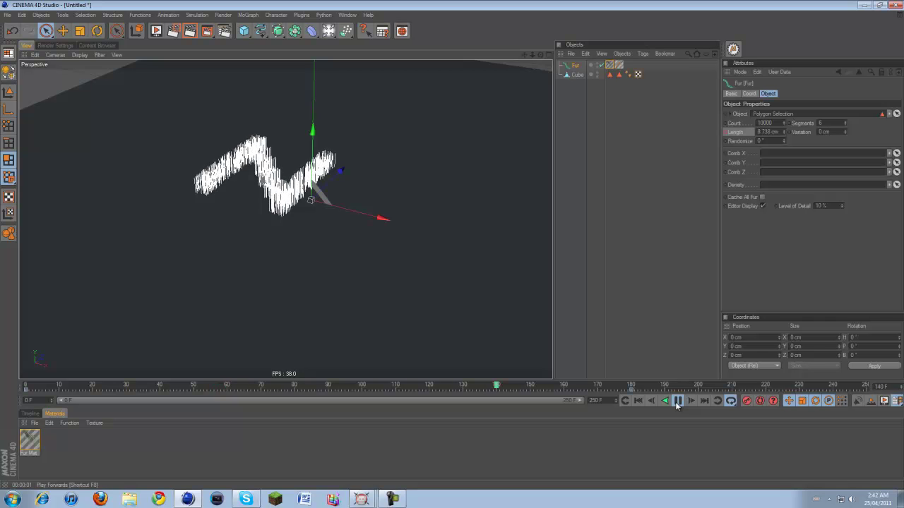
Stop the playback at frame 179 and render previews of the fully grown N-shaped grass
{"action": "left_click", "coordinate": [677, 402]}
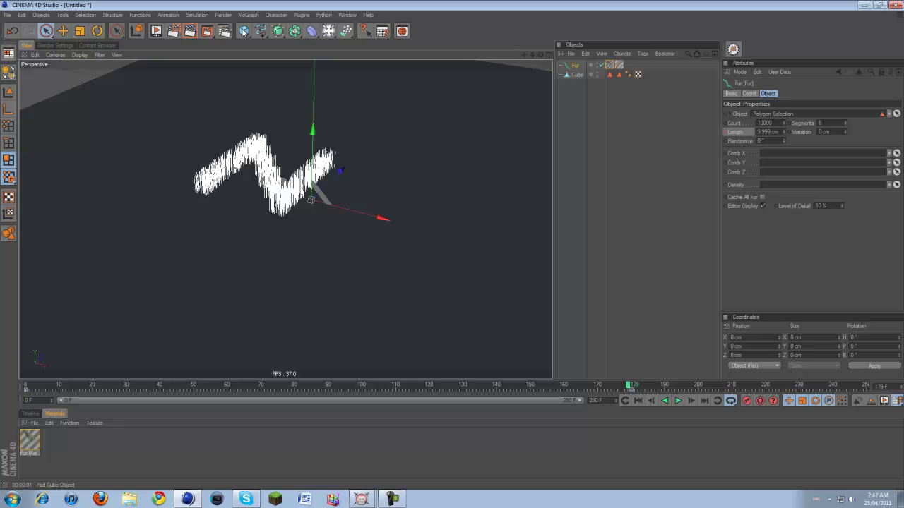
{"action": "left_click", "coordinate": [190, 32]}
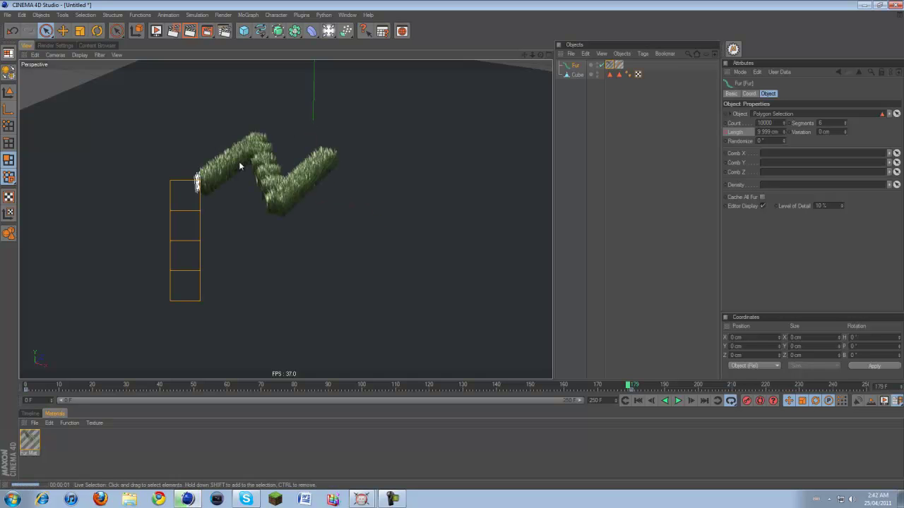
{"action": "left_click_drag", "start_coordinate": [540, 56], "coordinate": [452, 247]}
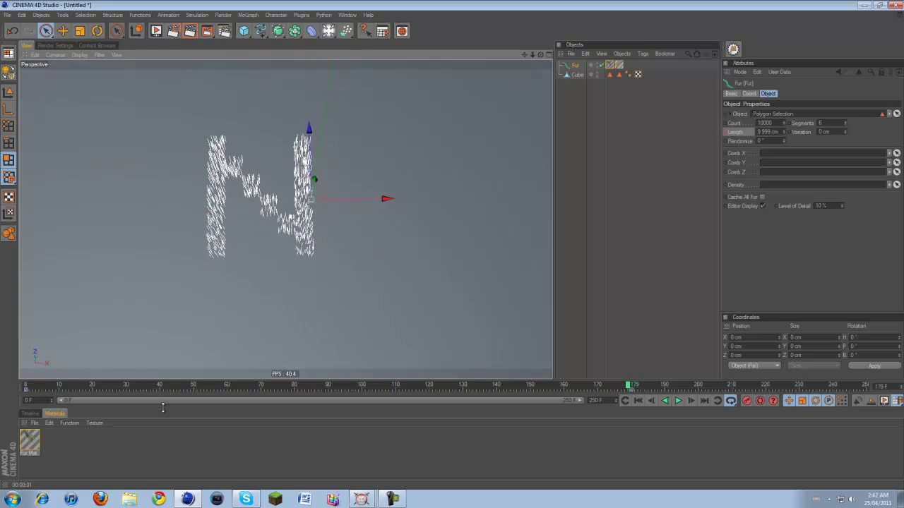
{"action": "scroll", "coordinate": [173, 195], "scroll_direction": "down", "scroll_amount": 3}
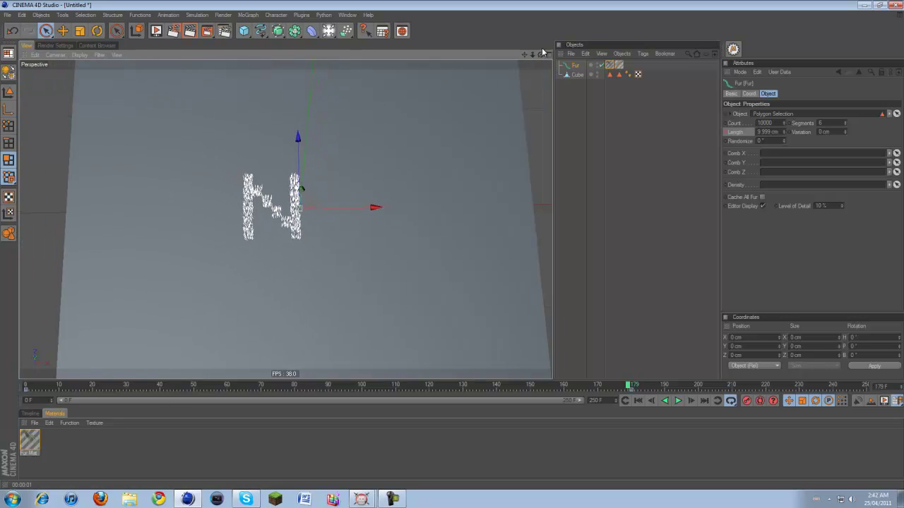
{"action": "left_click_drag", "start_coordinate": [542, 54], "coordinate": [454, 249]}
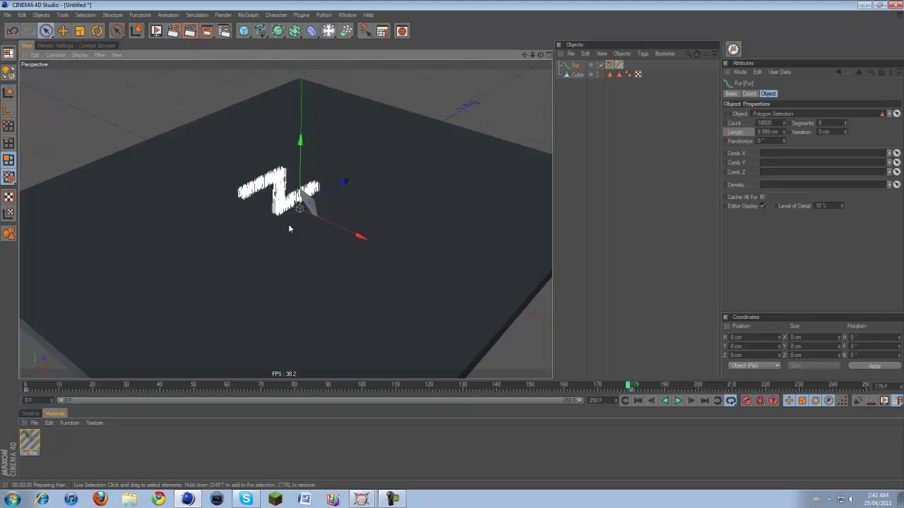
{"action": "key", "text": "ctrl+r"}
{"action": "left_click", "coordinate": [283, 176]}
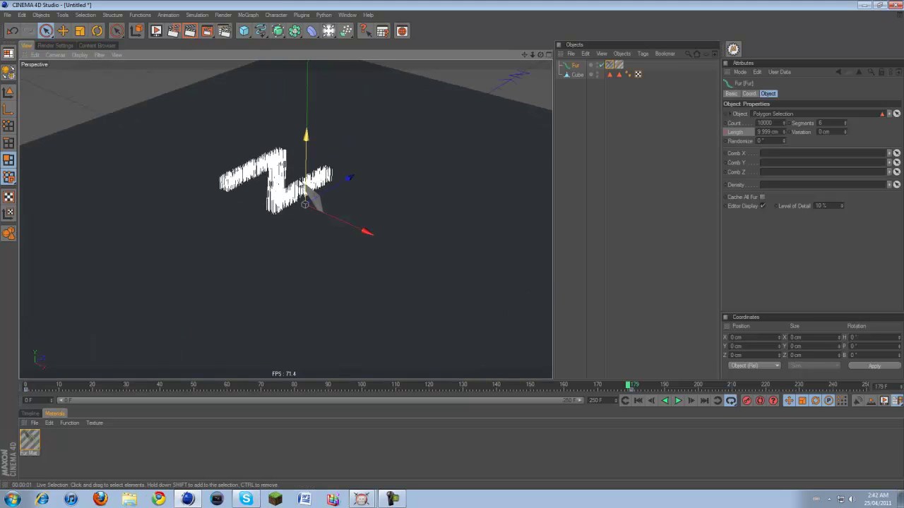
Render a closer preview of the N-shaped grass from a higher viewing angle
{"action": "left_click_drag", "start_coordinate": [524, 54], "coordinate": [467, 226]}
{"action": "scroll", "coordinate": [509, 70], "scroll_direction": "up", "scroll_amount": 3}
{"action": "left_click_drag", "start_coordinate": [553, 70], "coordinate": [454, 258]}
{"action": "left_click", "coordinate": [189, 34]}
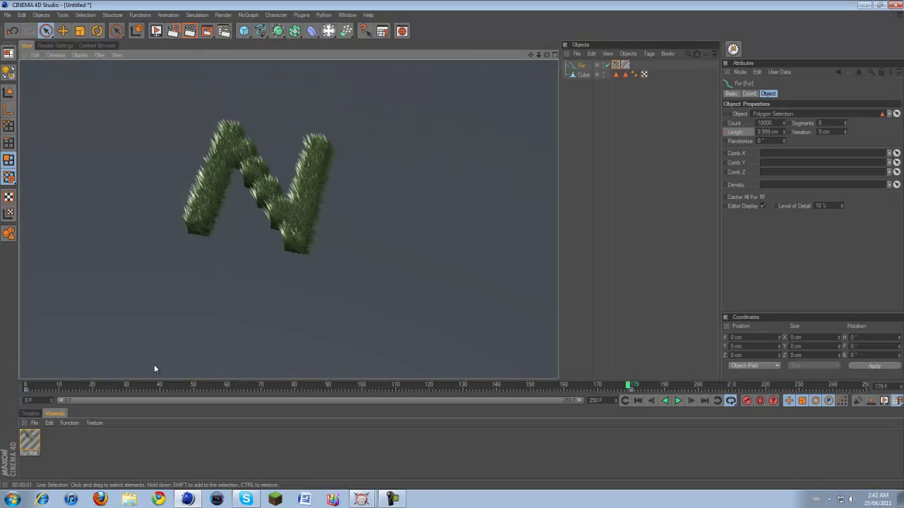
Invert the polygon selection on the Cube so that every polygon outside the N shape is selected
{"action": "scroll", "coordinate": [206, 280], "scroll_direction": "down", "scroll_amount": 5}
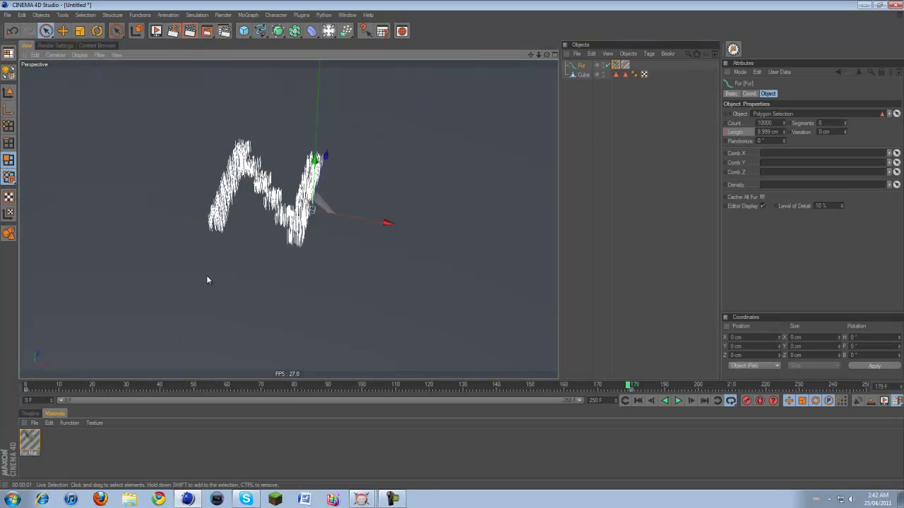
{"action": "left_click", "coordinate": [583, 74]}
{"action": "left_click_drag", "start_coordinate": [395, 141], "coordinate": [421, 278], "text": "alt"}
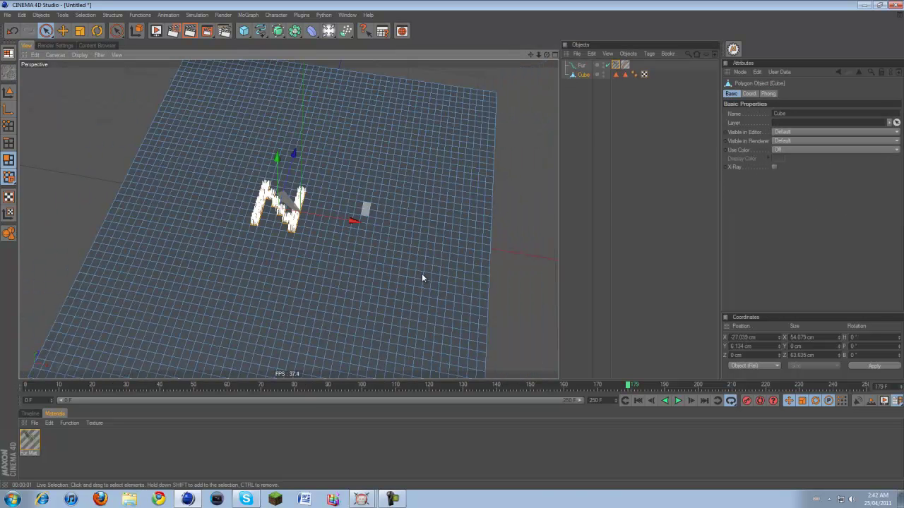
{"action": "right_click", "coordinate": [526, 214]}
{"action": "left_click", "coordinate": [203, 7]}
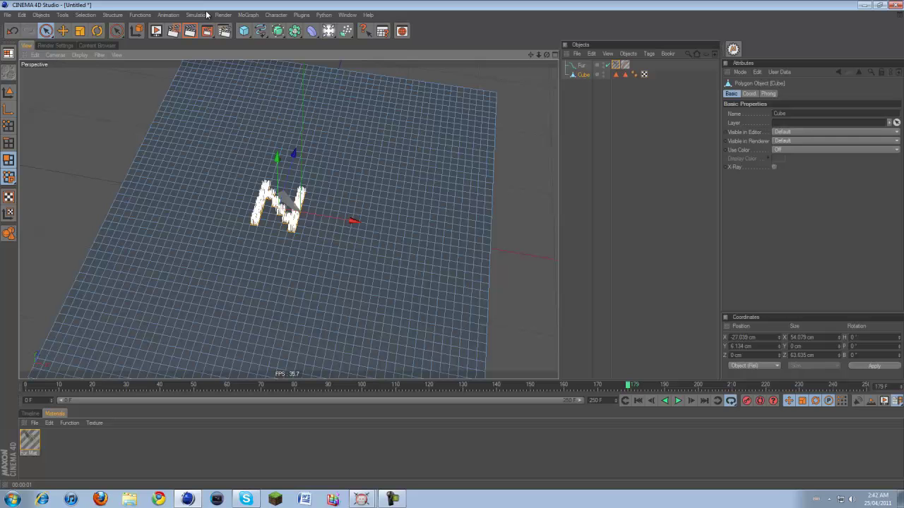
{"action": "left_click", "coordinate": [95, 15]}
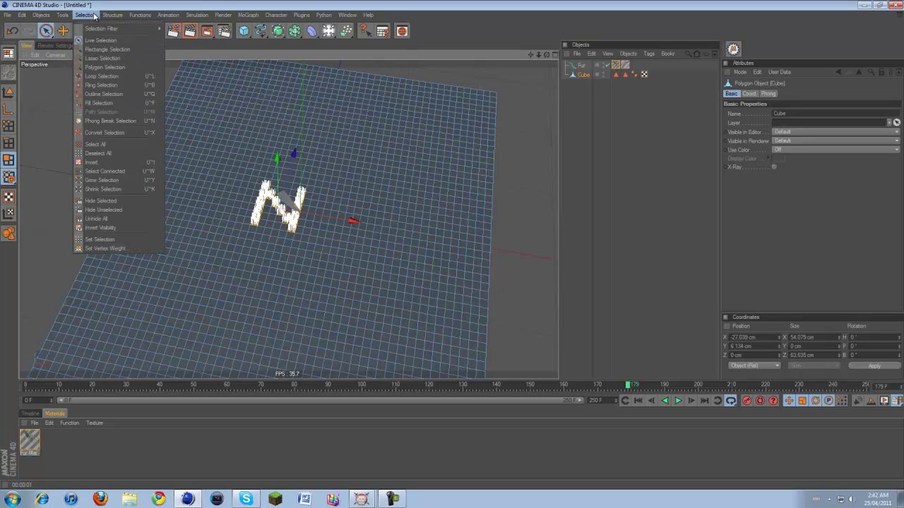
{"action": "left_click", "coordinate": [101, 162]}
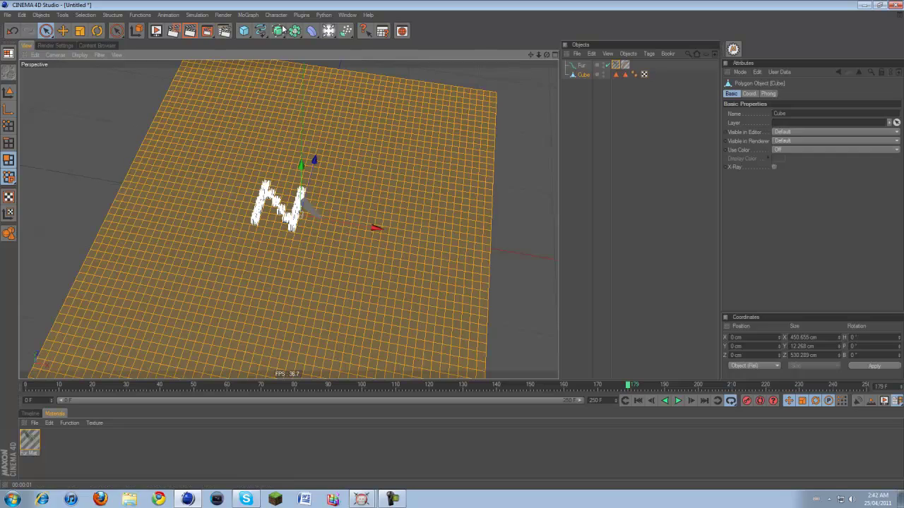
Remove the Cube's underside polygons from the selection using Rectangle Selection
{"action": "left_click_drag", "start_coordinate": [538, 55], "coordinate": [452, 244]}
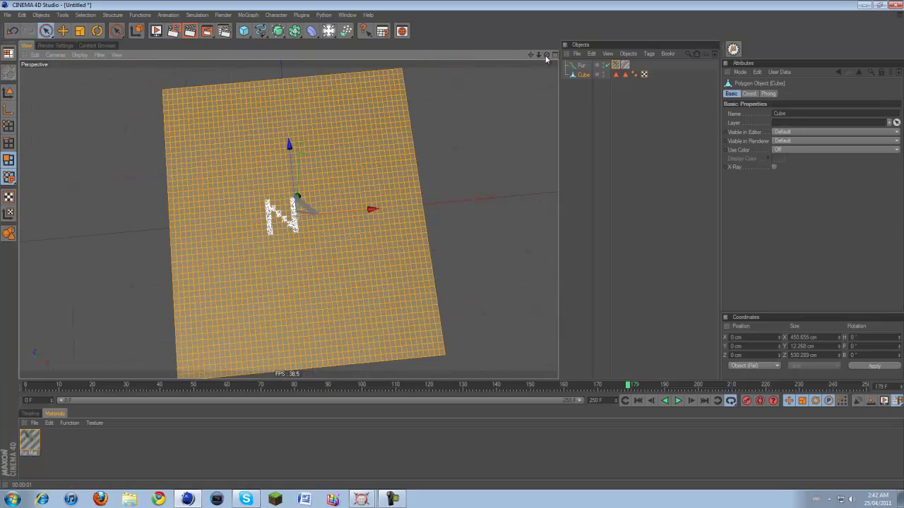
{"action": "left_click_drag", "start_coordinate": [546, 54], "coordinate": [526, 78]}
{"action": "middle_click", "coordinate": [526, 74]}
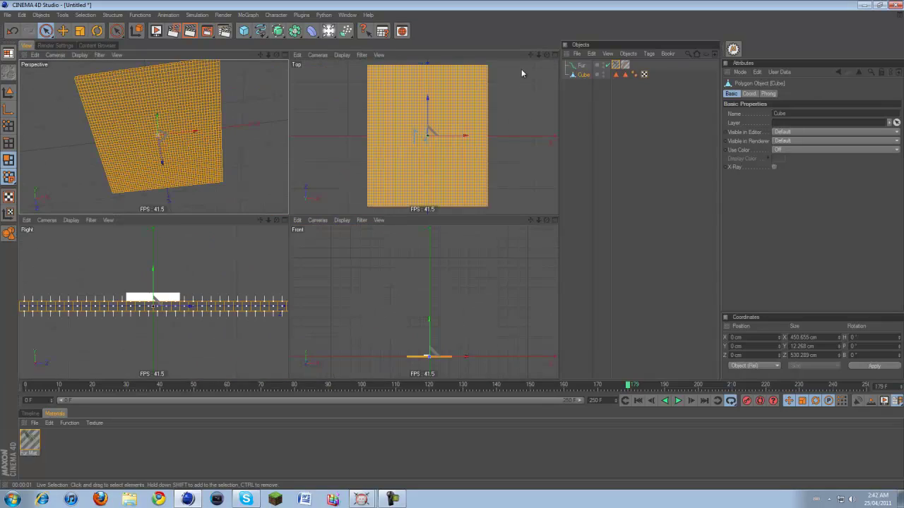
{"action": "left_click_drag", "start_coordinate": [46, 30], "coordinate": [80, 37]}
{"action": "scroll", "coordinate": [109, 85], "scroll_direction": "down", "scroll_amount": 4}
{"action": "left_click_drag", "start_coordinate": [87, 81], "coordinate": [240, 194]}
{"action": "scroll", "coordinate": [206, 91], "scroll_direction": "up", "scroll_amount": 4}
{"action": "left_click_drag", "start_coordinate": [277, 55], "coordinate": [202, 101]}
{"action": "middle_click", "coordinate": [202, 101]}
Add a second Fur object to the selected polygons around the N shape
{"action": "left_click", "coordinate": [249, 15]}
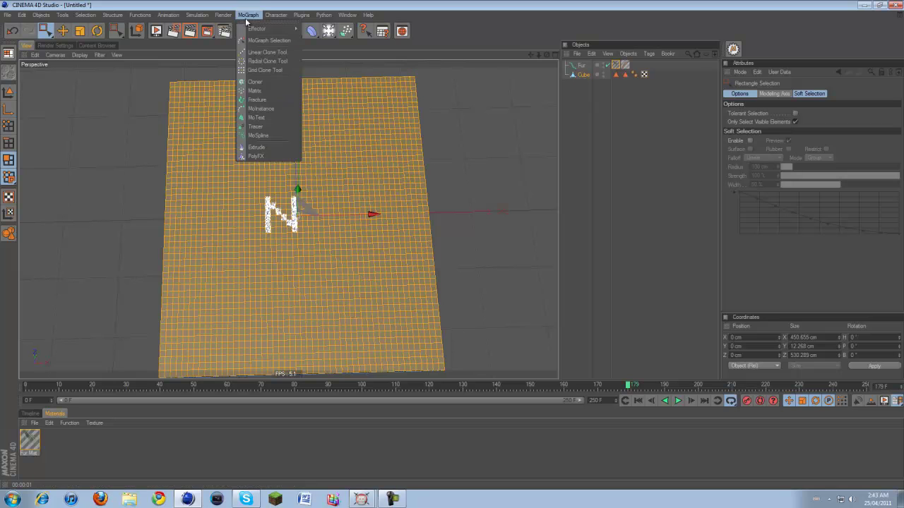
{"action": "mouse_move", "coordinate": [197, 15]}
{"action": "mouse_move", "coordinate": [204, 70]}
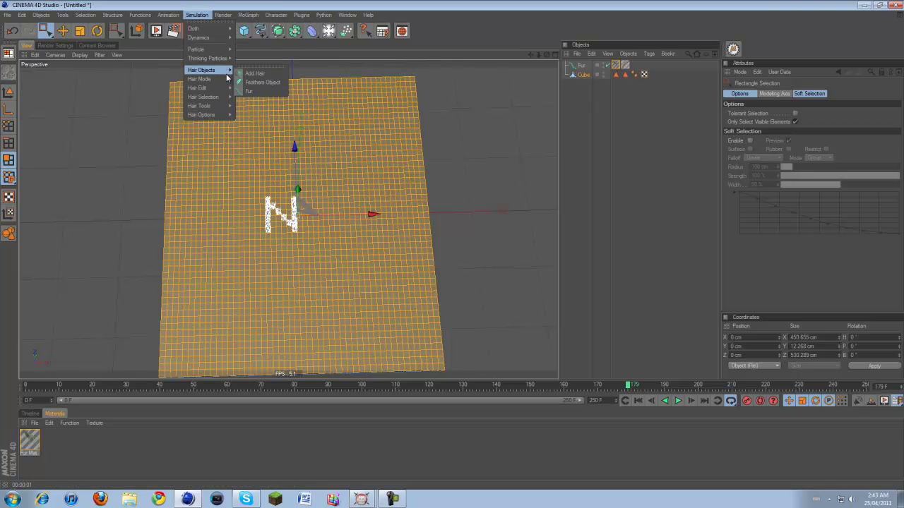
{"action": "left_click", "coordinate": [248, 76]}
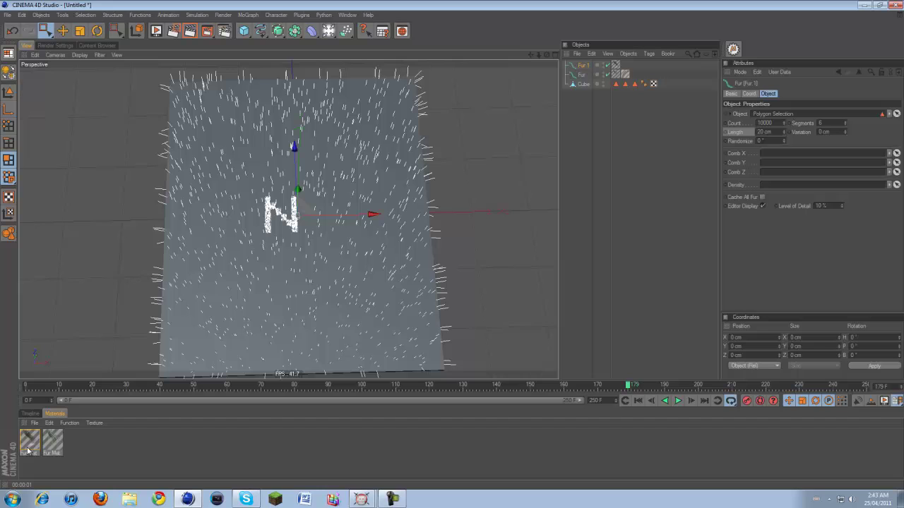
Delete the newly created Fur Mat and apply the existing green Fur Mat to the second Fur object
{"action": "left_click", "coordinate": [52, 422]}
{"action": "left_click", "coordinate": [31, 447]}
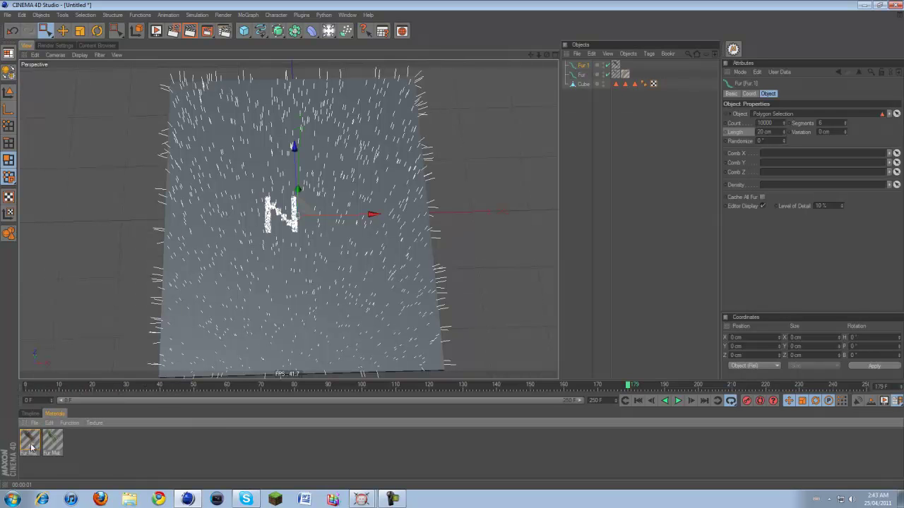
{"action": "left_click", "coordinate": [32, 443]}
{"action": "key", "text": "Delete"}
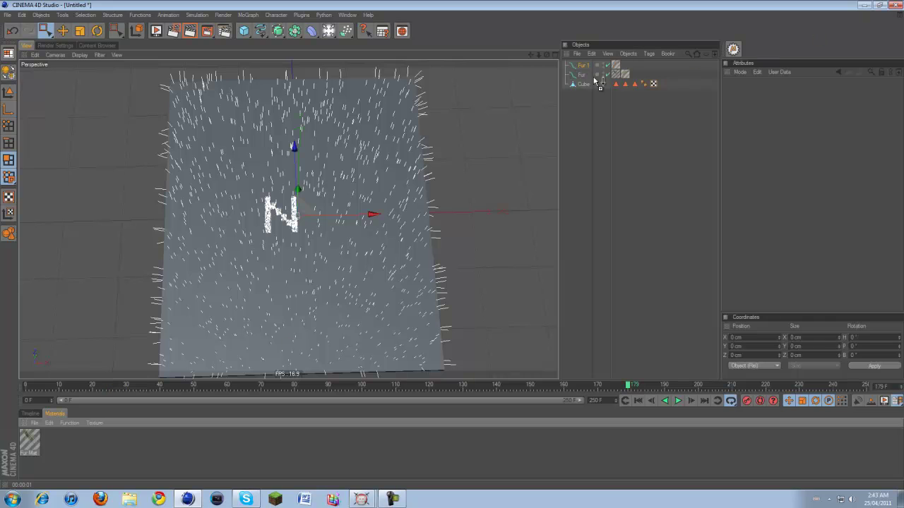
{"action": "left_click", "coordinate": [615, 65]}
{"action": "left_click", "coordinate": [614, 65]}
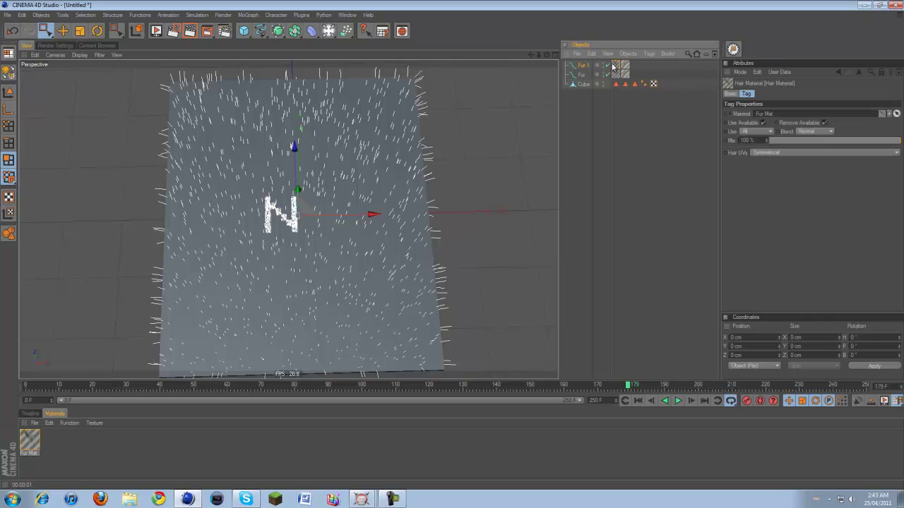
Set the second Fur object's count to 75000, length to 5 cm, randomize to 5° and length variation to 5 cm
{"action": "left_click", "coordinate": [589, 65]}
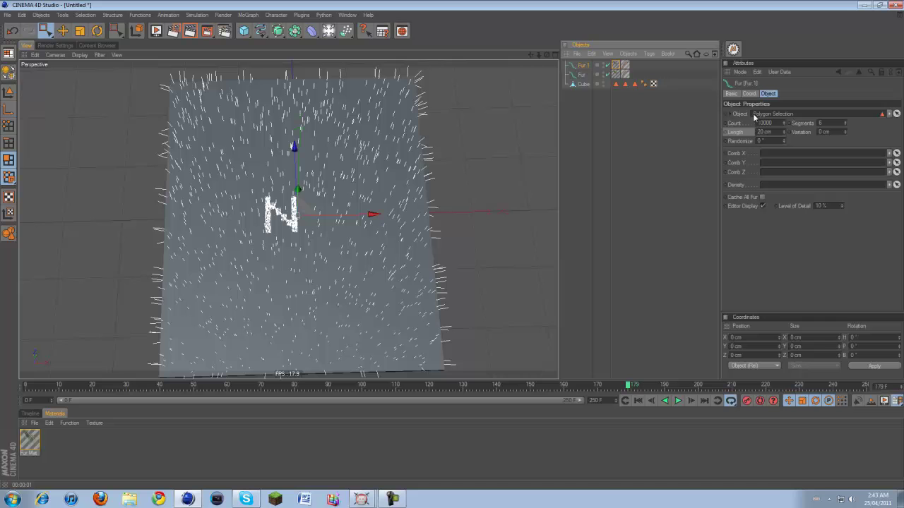
{"action": "left_click", "coordinate": [775, 123]}
{"action": "type", "text": "75000"}
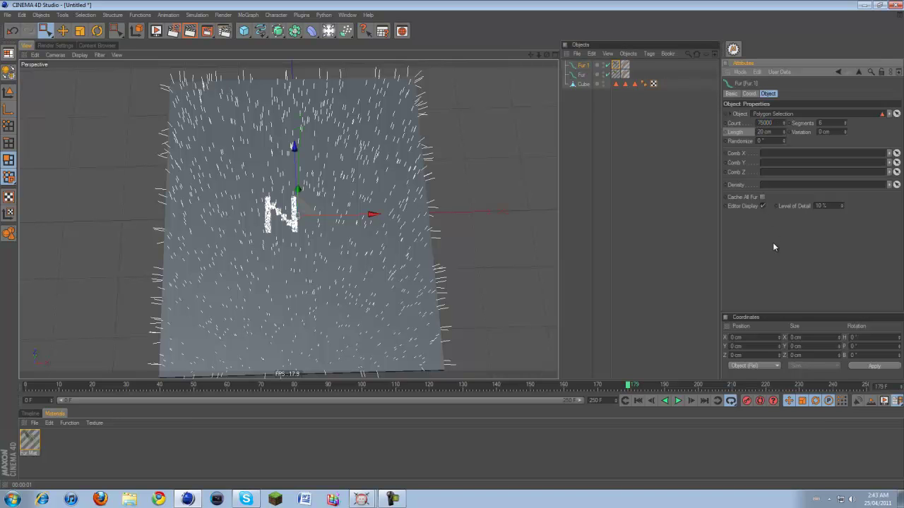
{"action": "key", "text": "Return"}
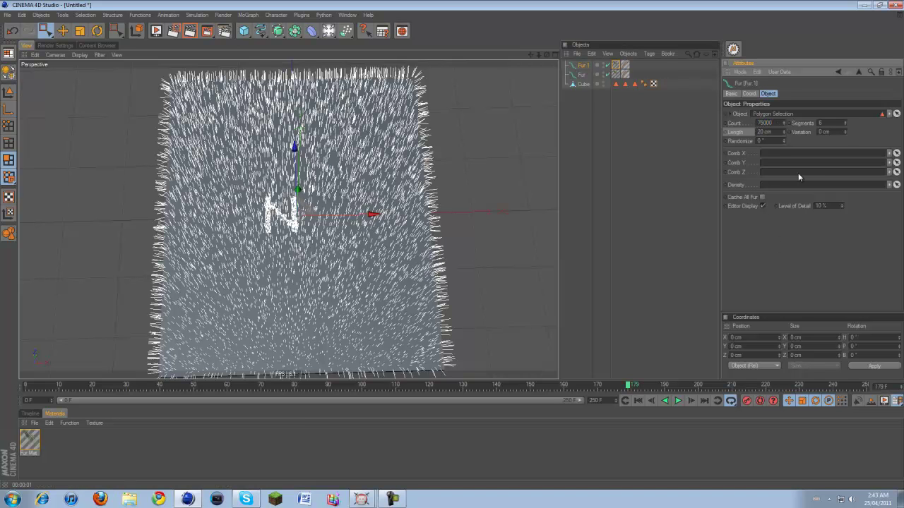
{"action": "left_click", "coordinate": [766, 132]}
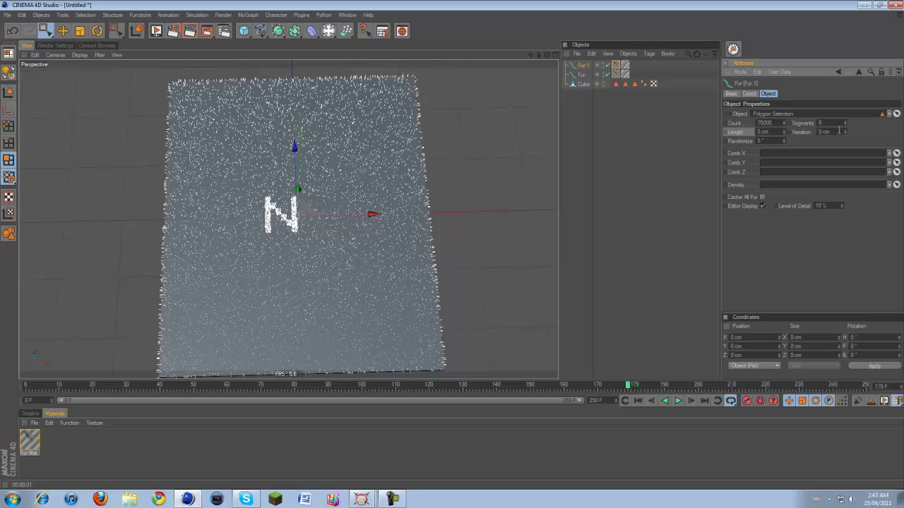
{"action": "left_click_drag", "start_coordinate": [839, 131], "coordinate": [787, 128]}
{"action": "type", "text": "5"}
{"action": "key", "text": "Return"}
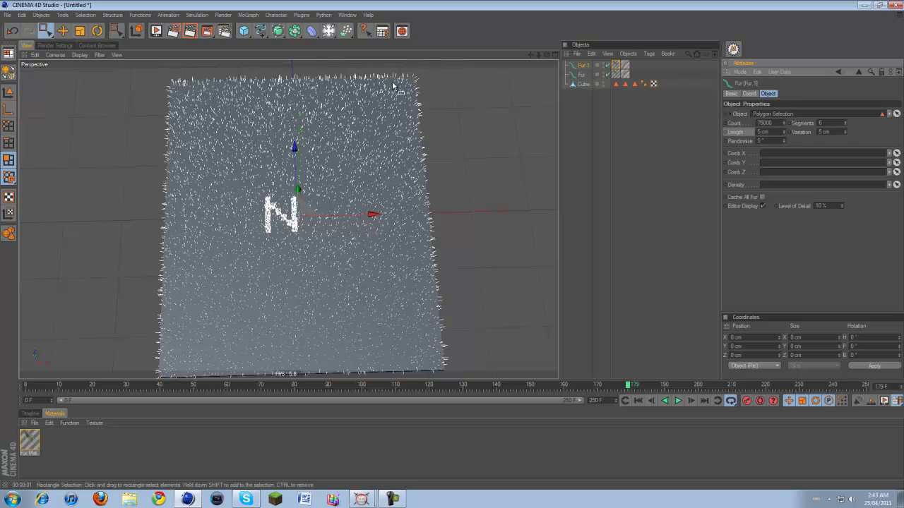
Render a preview of the surrounding grass and inspect its density from a low angle
{"action": "left_click", "coordinate": [190, 34]}
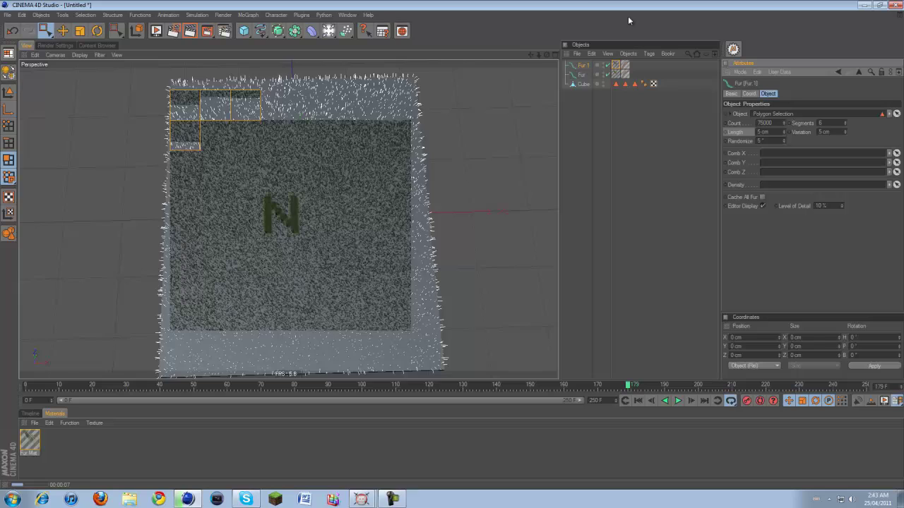
{"action": "left_click_drag", "start_coordinate": [466, 288], "coordinate": [512, 93], "text": "alt"}
{"action": "scroll", "coordinate": [509, 91], "scroll_direction": "up", "scroll_amount": 4}
{"action": "scroll", "coordinate": [509, 91], "scroll_direction": "up", "scroll_amount": 2}
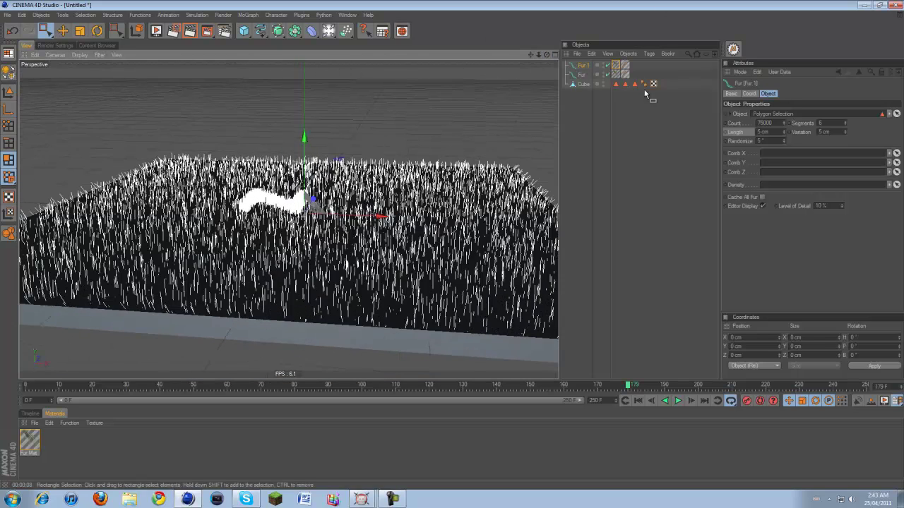
Raise the second Fur object's count to 500000
{"action": "left_click", "coordinate": [778, 123]}
{"action": "type", "text": "1"}
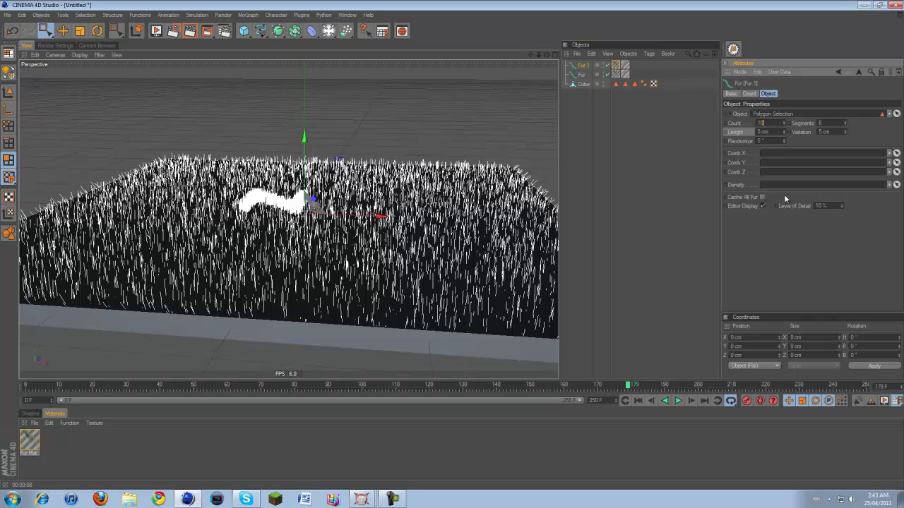
{"action": "type", "text": "0000"}
{"action": "key", "text": "Return"}
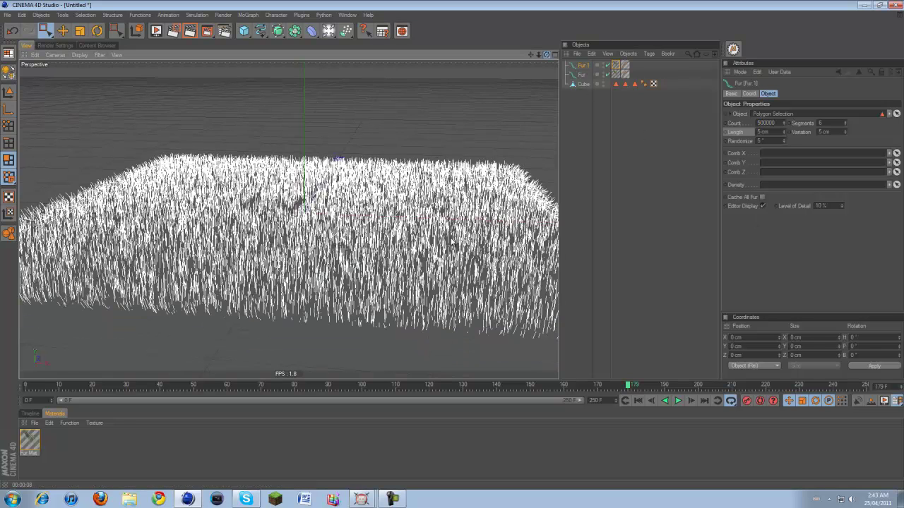
Render a preview of the dense lawn from a slightly raised angle
{"action": "left_click_drag", "start_coordinate": [452, 242], "coordinate": [438, 147], "text": "alt"}
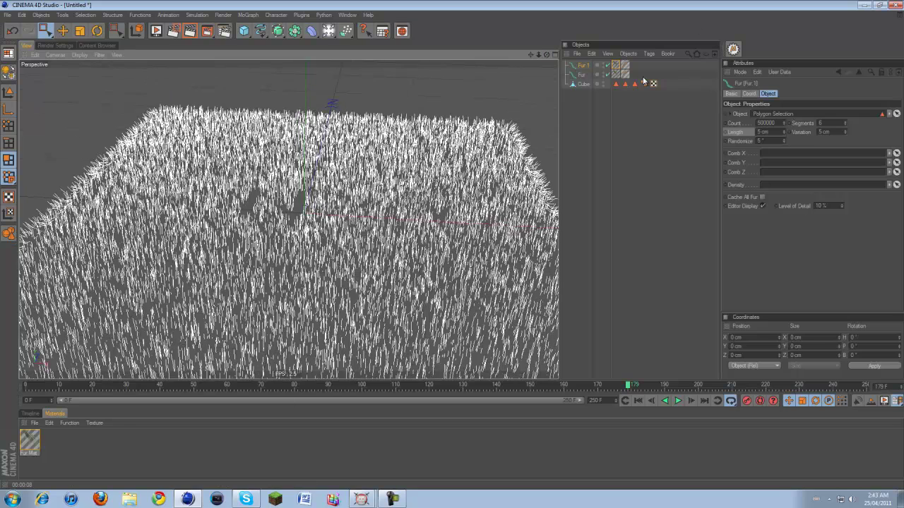
{"action": "left_click", "coordinate": [191, 32]}
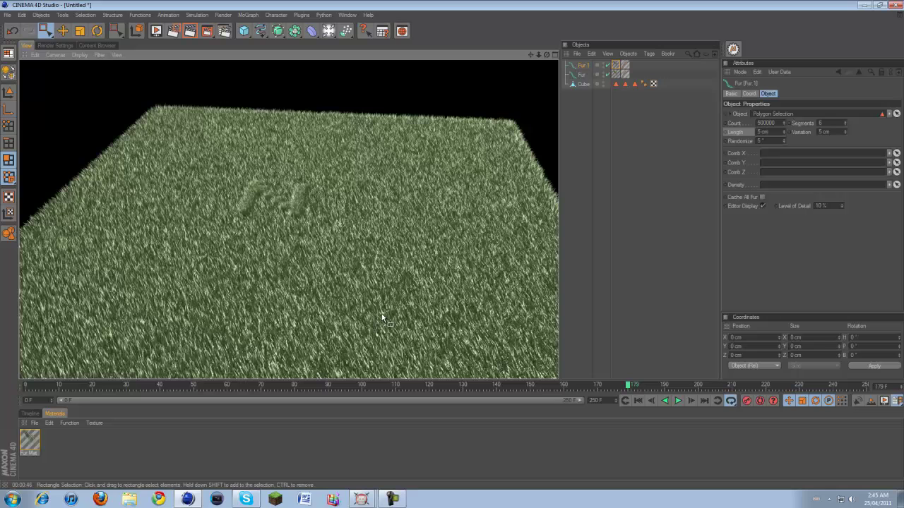
{"action": "left_click", "coordinate": [392, 499]}
{"action": "left_click", "coordinate": [392, 499]}
Select the Cube and both Fur objects with their tags, and deselect polygons along the Cube's visible side using Live Selection
{"action": "left_click_drag", "start_coordinate": [547, 55], "coordinate": [540, 240]}
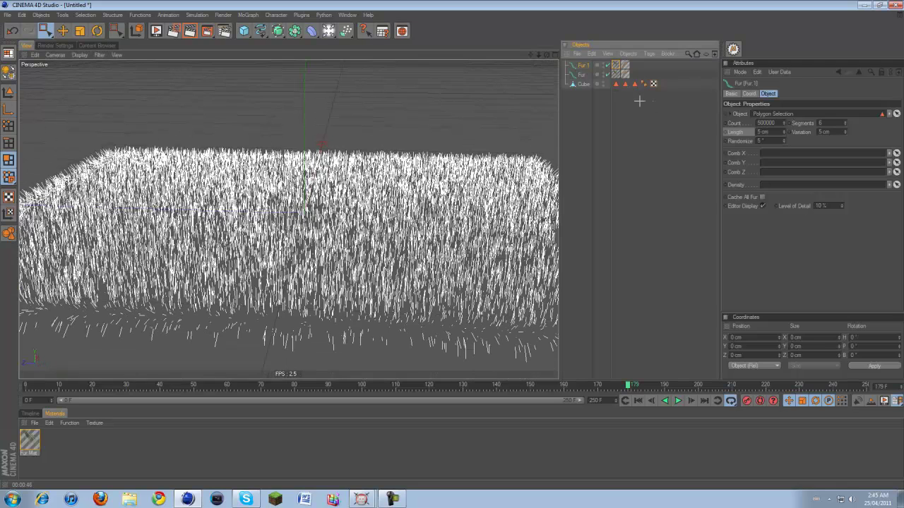
{"action": "left_click_drag", "start_coordinate": [639, 101], "coordinate": [510, 48]}
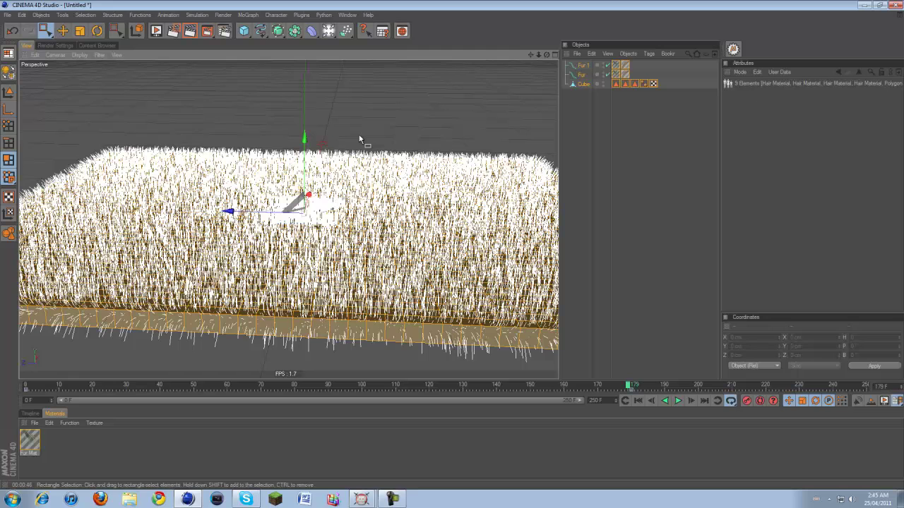
{"action": "left_click_drag", "start_coordinate": [44, 30], "coordinate": [62, 39]}
{"action": "left_click_drag", "start_coordinate": [211, 331], "coordinate": [555, 350]}
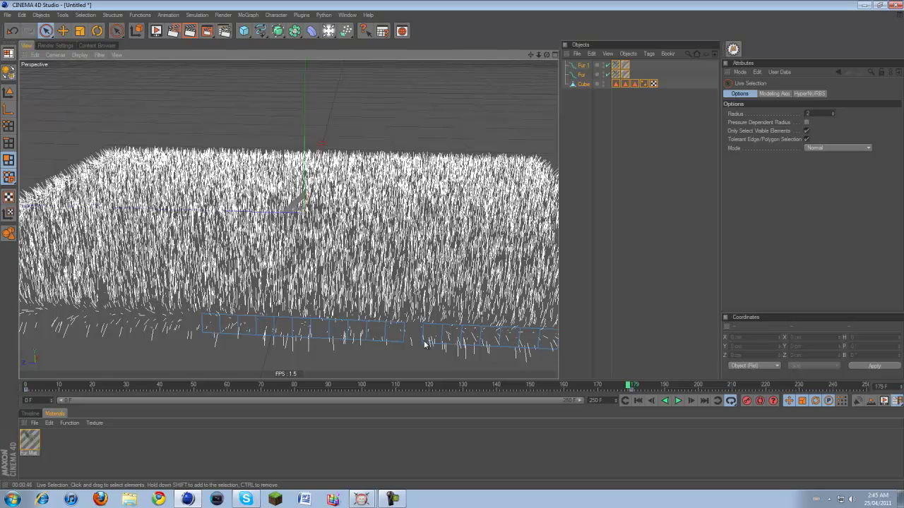
{"action": "mouse_move", "coordinate": [424, 344]}
{"action": "left_mouse_down"}
{"action": "mouse_move", "coordinate": [250, 341]}
{"action": "mouse_move", "coordinate": [106, 322]}
{"action": "mouse_move", "coordinate": [3, 329]}
{"action": "mouse_move", "coordinate": [80, 315]}
{"action": "left_mouse_up"}
{"action": "scroll", "coordinate": [83, 318], "scroll_direction": "down", "scroll_amount": 3}
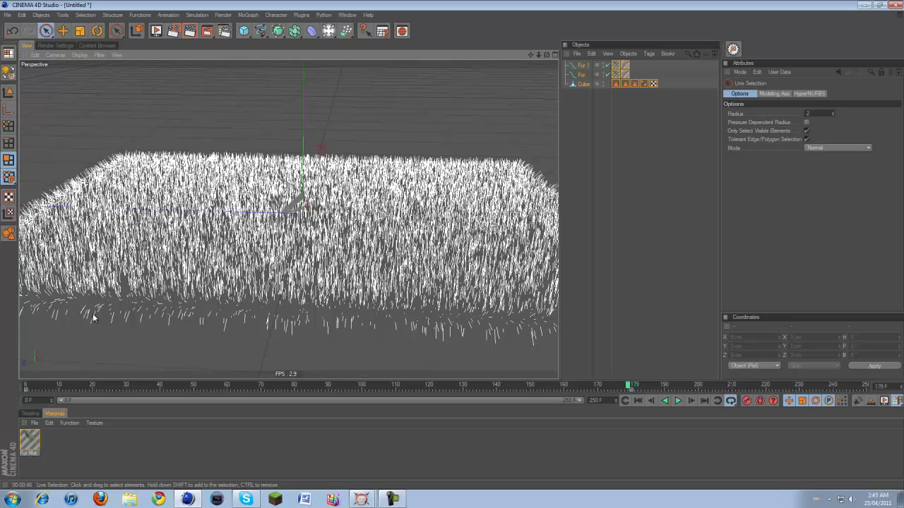
{"action": "left_click_drag", "start_coordinate": [101, 318], "coordinate": [197, 294]}
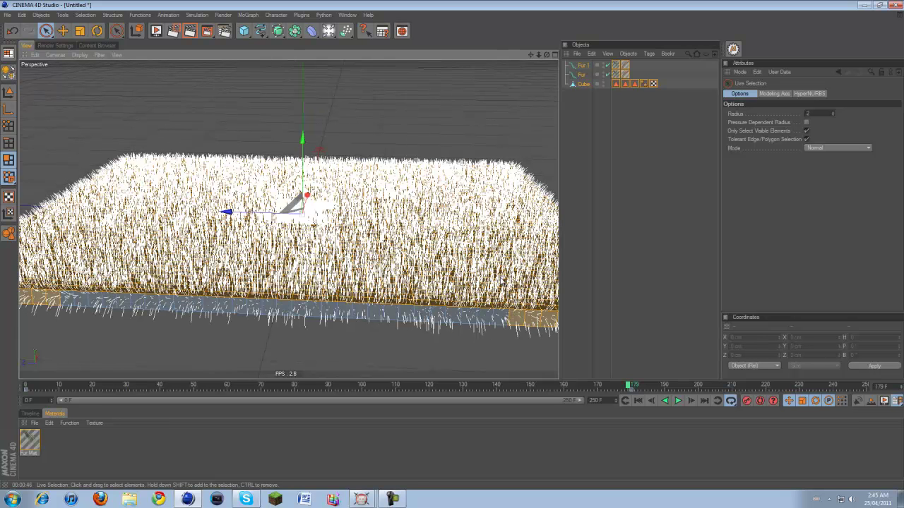
{"action": "left_click_drag", "start_coordinate": [513, 323], "coordinate": [561, 325]}
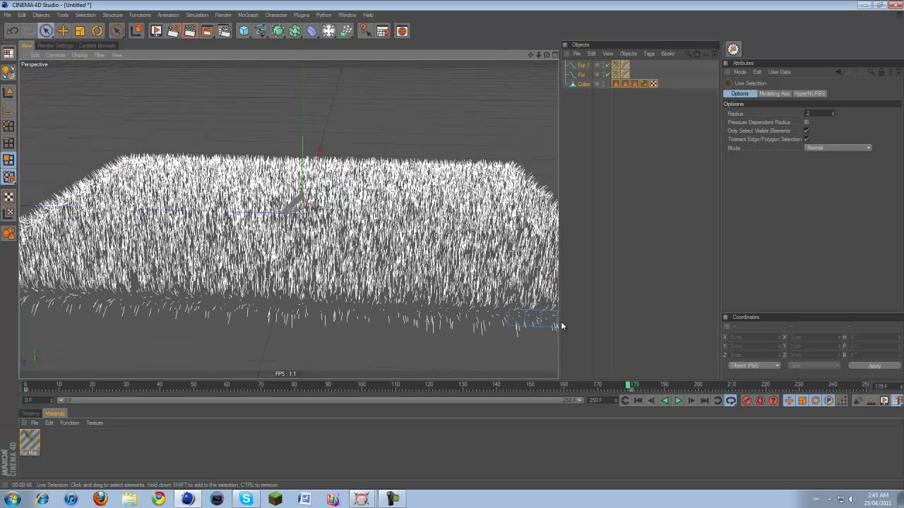
{"action": "left_click_drag", "start_coordinate": [58, 305], "coordinate": [32, 302], "text": "ctrl"}
{"action": "left_click", "coordinate": [394, 497]}
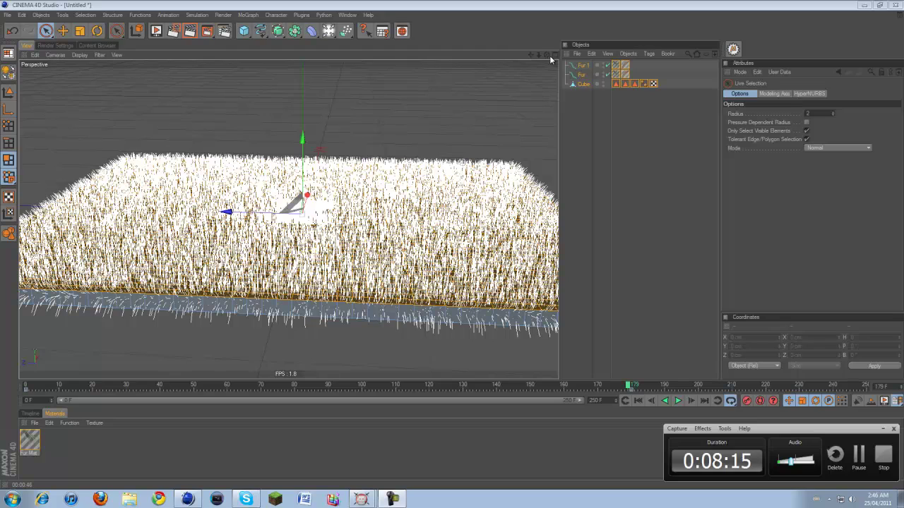
{"action": "left_click_drag", "start_coordinate": [548, 55], "coordinate": [556, 58]}
{"action": "mouse_move", "coordinate": [453, 249]}
{"action": "left_mouse_down"}
{"action": "mouse_move", "coordinate": [468, 251]}
{"action": "mouse_move", "coordinate": [455, 247]}
{"action": "left_mouse_up"}
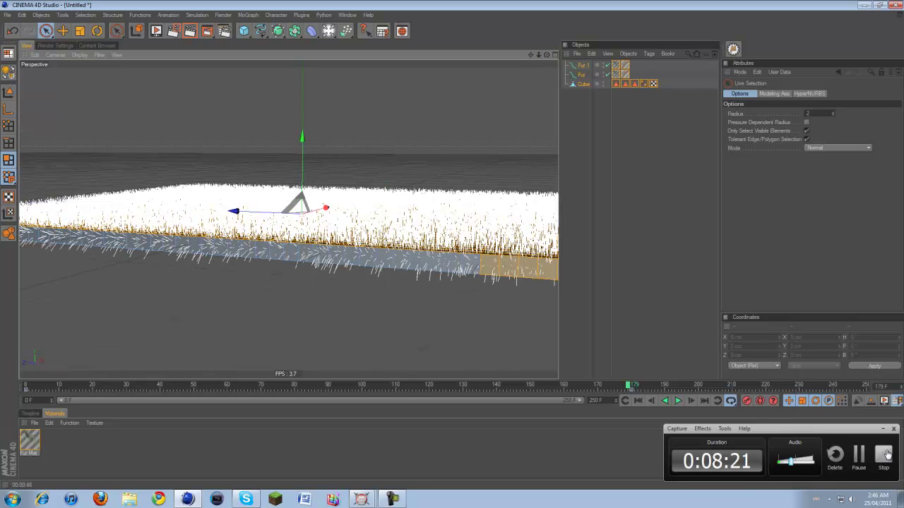